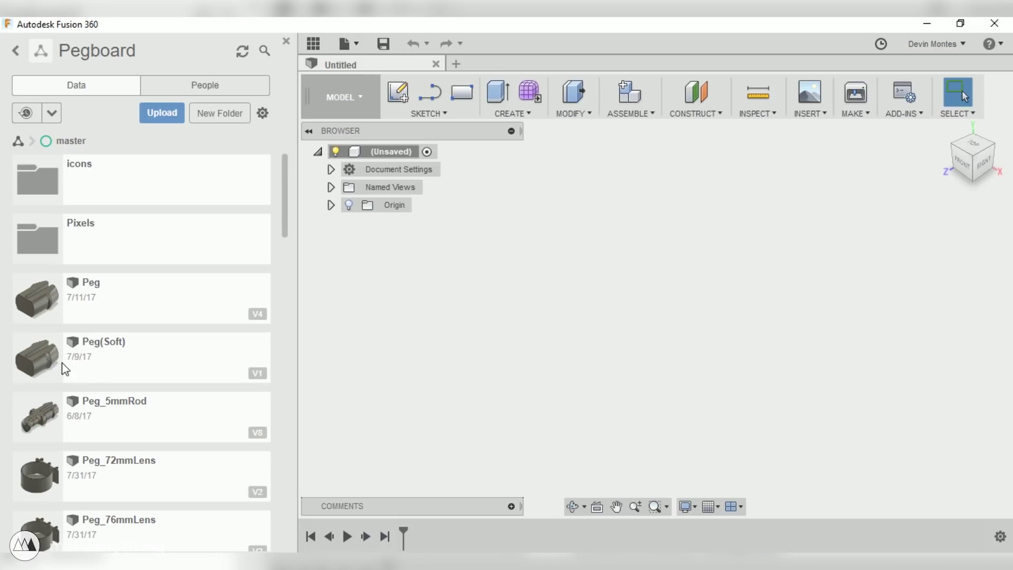
# - Open the Peg(Soft) design from the Pegboard project and hide the project data
pyautogui.doubleClick(107, 367)
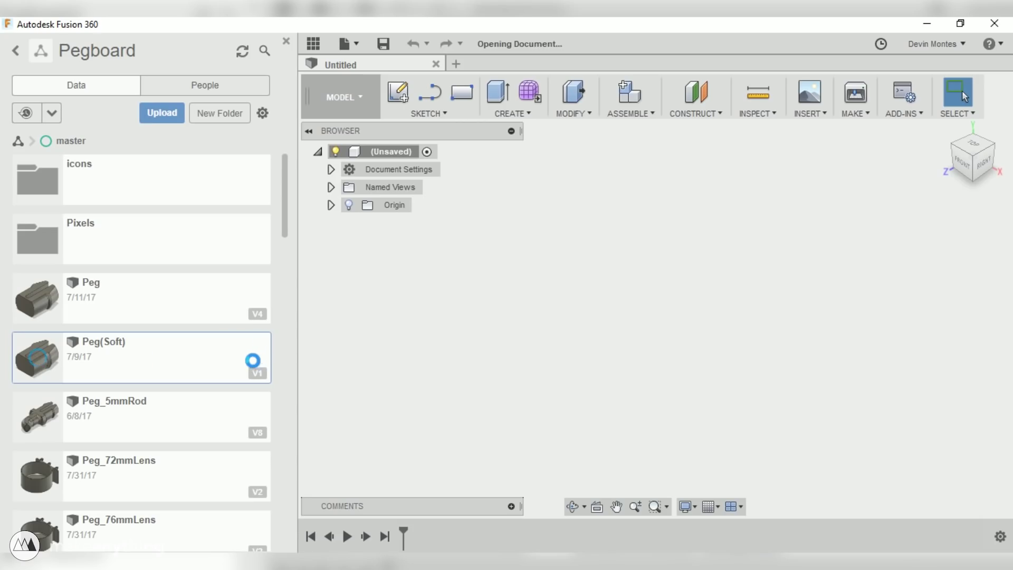
pyautogui.click(313, 43)
pyautogui.scroll(-3, 449, 325)
pyautogui.keyDown('shift'); pyautogui.moveTo(395, 356); pyautogui.dragTo(454, 402, button='middle'); pyautogui.keyUp('shift')
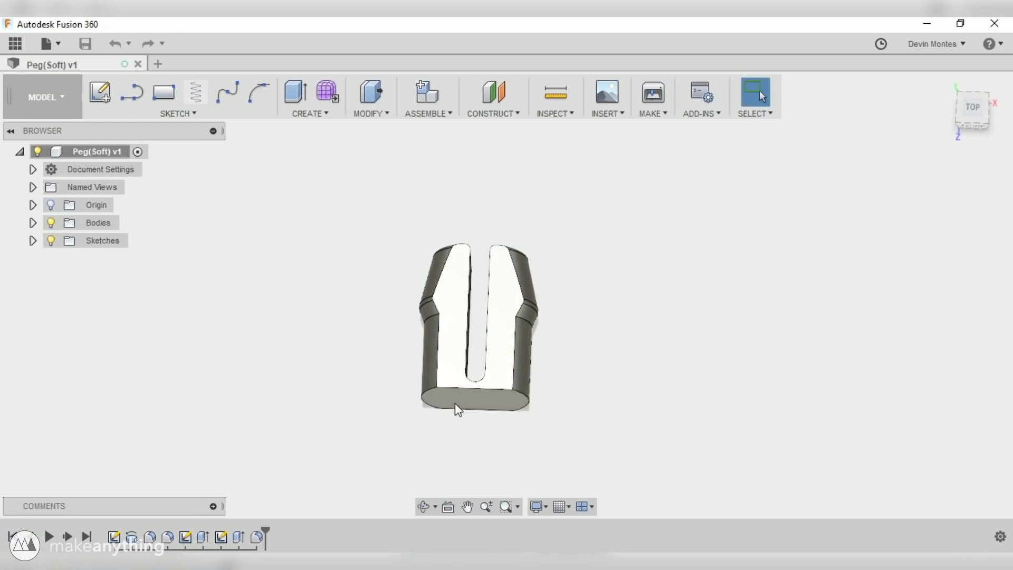
pyautogui.keyDown('shift'); pyautogui.moveTo(480, 394); pyautogui.dragTo(328, 469, button='middle'); pyautogui.keyUp('shift')
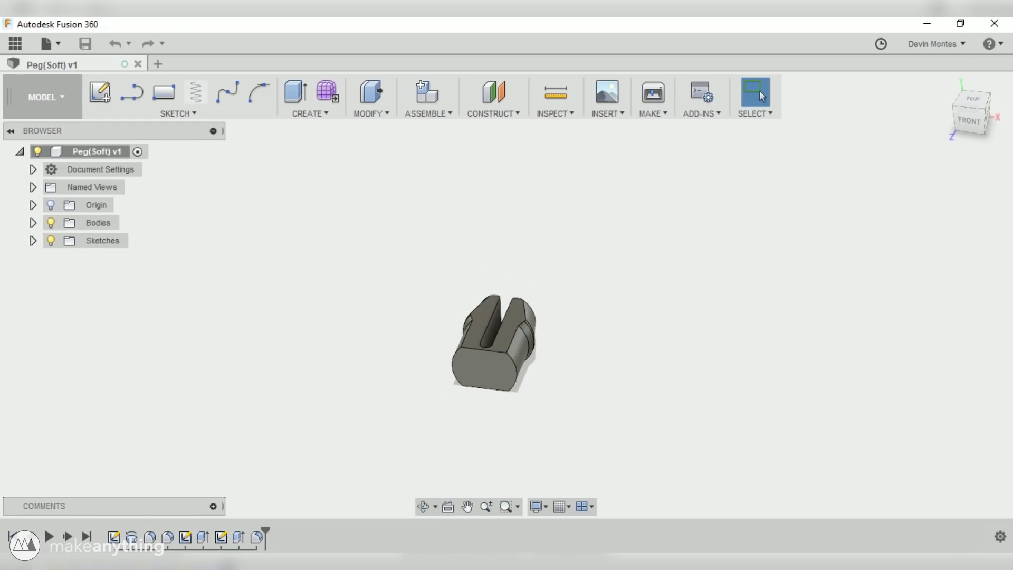
# - Create a copy of the peg body moved 5 in along the X axis
pyautogui.write('smove')
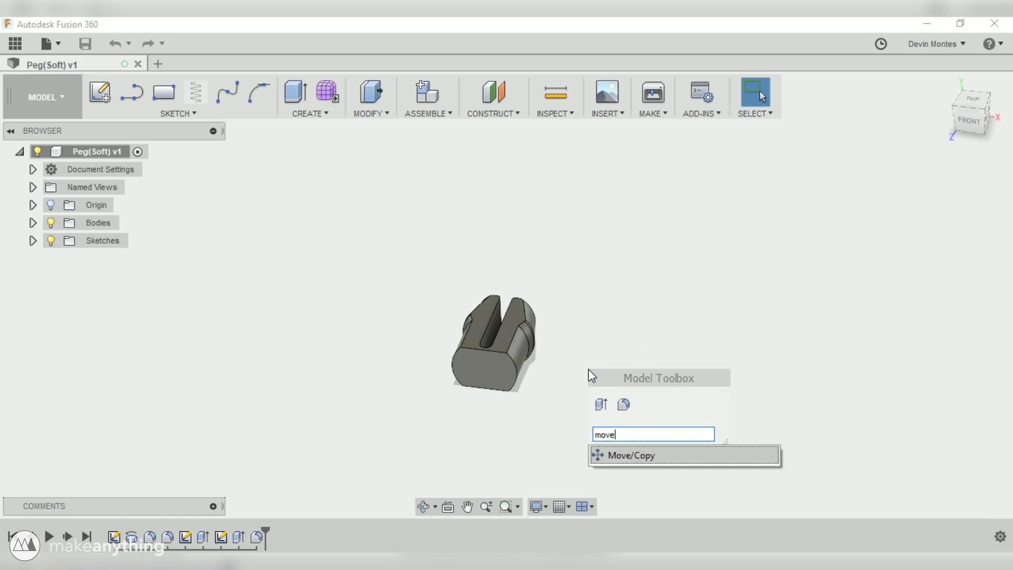
pyautogui.press('Return')
pyautogui.click(496, 359)
pyautogui.click(688, 341)
pyautogui.scroll(-3, 591, 425)
pyautogui.moveTo(590, 428); pyautogui.dragTo(358, 406, button='middle')
pyautogui.moveTo(346, 375); pyautogui.dragTo(425, 387)
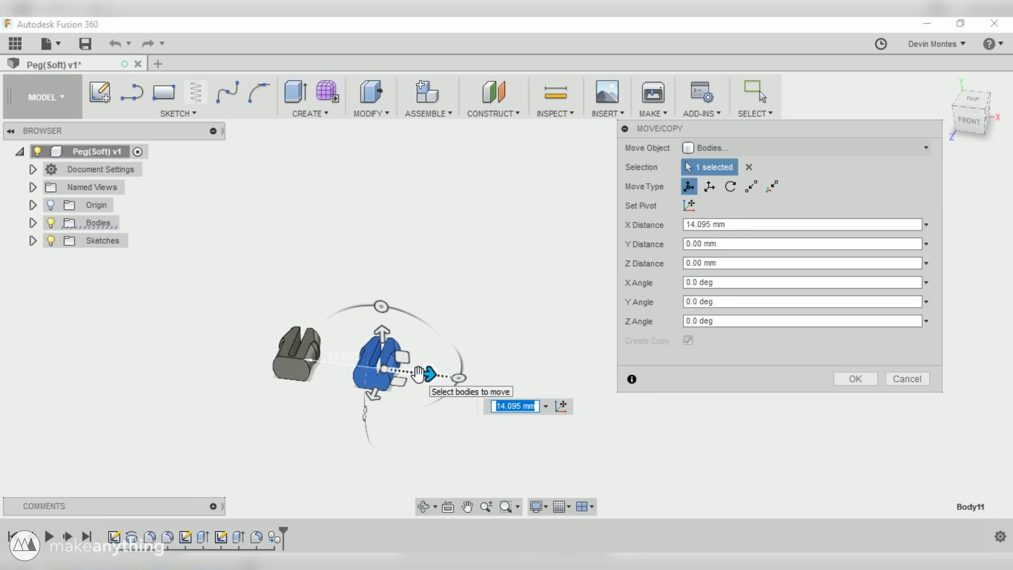
pyautogui.write('5')
pyautogui.press('Return')
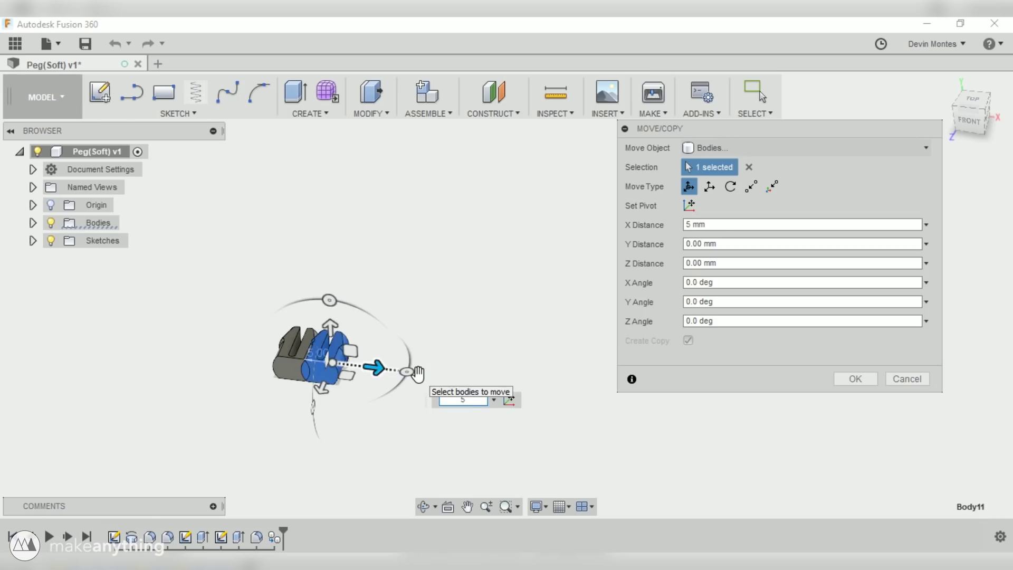
pyautogui.write('in')
pyautogui.press('Return')
pyautogui.press('Return')
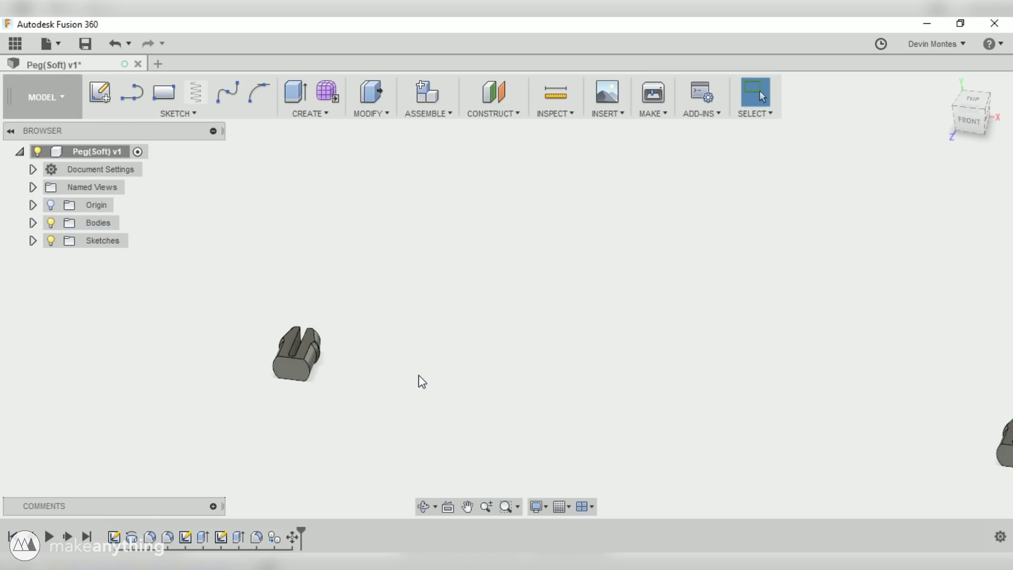
# - Sketch a rectangle about 145 mm long on the peg's flat slotted face, spanning both pegs, with its near edge pulled about 3 mm from their bases
pyautogui.moveTo(569, 411); pyautogui.dragTo(464, 402, button='middle')
pyautogui.scroll(8, 253, 359)
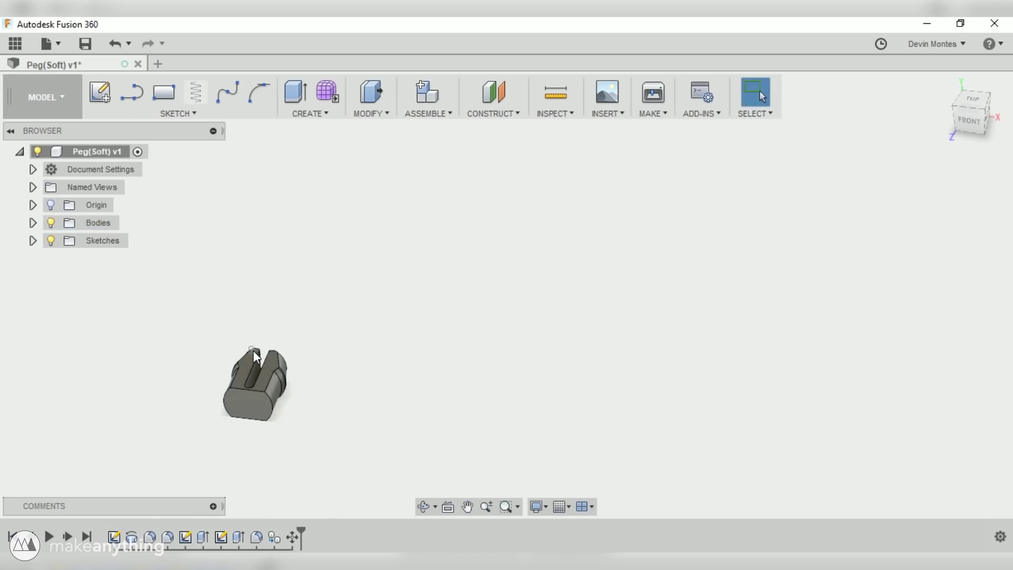
pyautogui.click(248, 369)
pyautogui.click(94, 93)
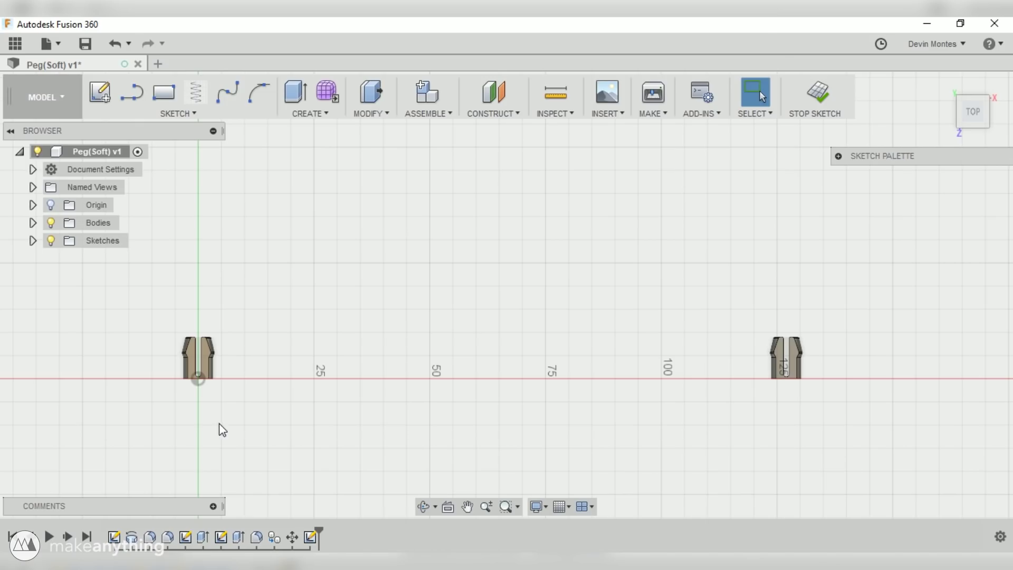
pyautogui.press('r')
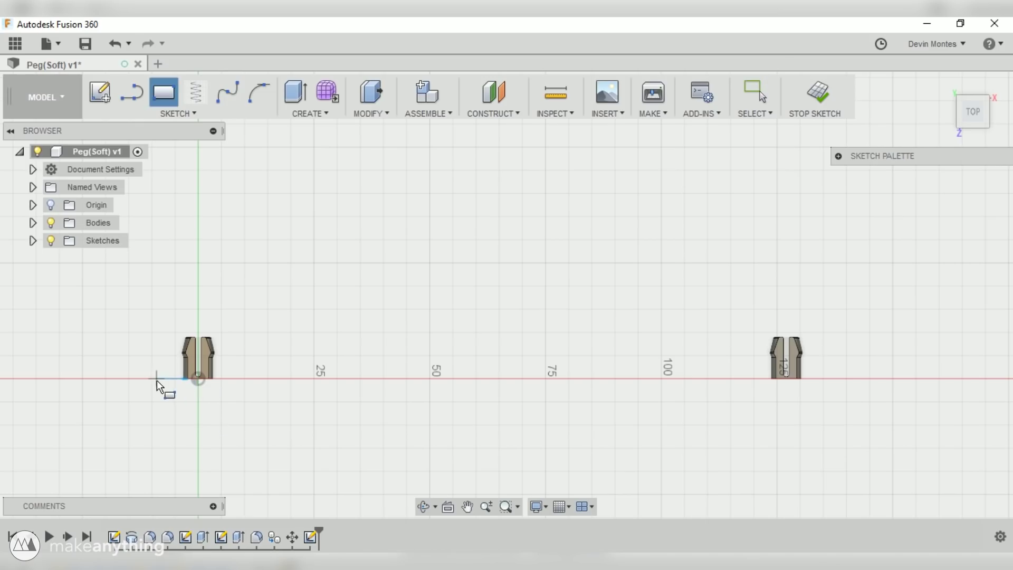
pyautogui.click(156, 379)
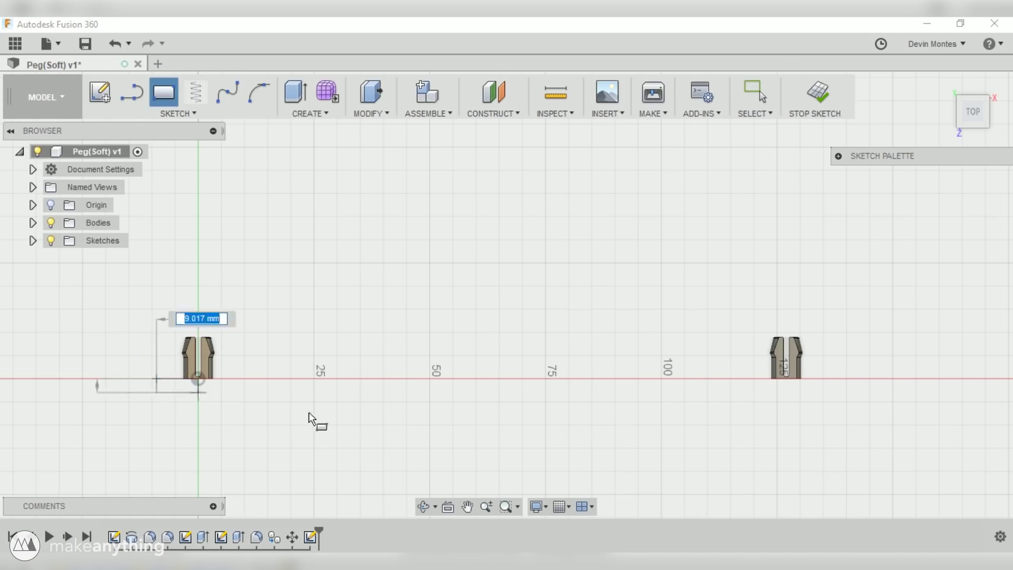
pyautogui.click(830, 433)
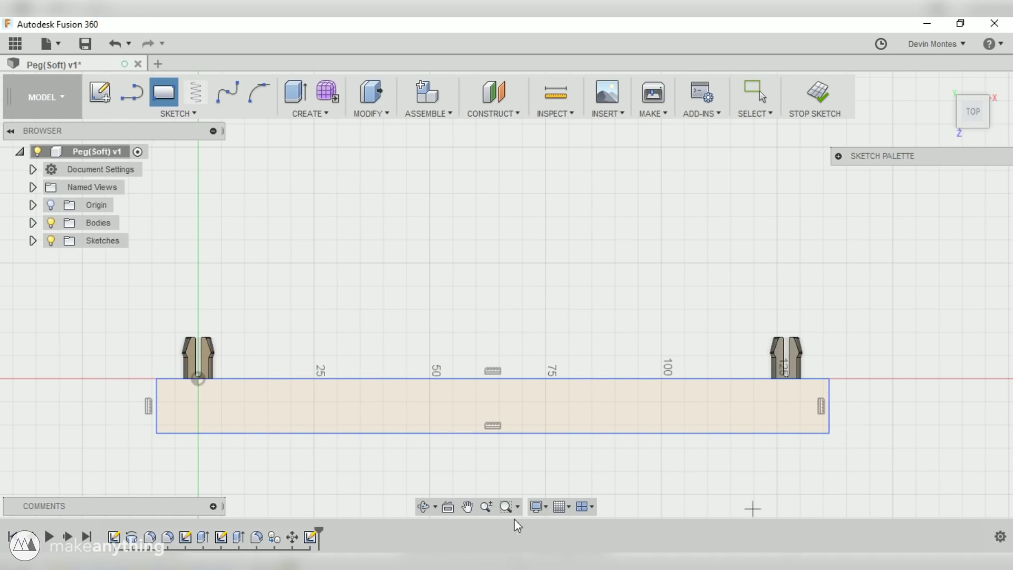
pyautogui.press('Escape')
pyautogui.click(286, 394)
pyautogui.moveTo(286, 379); pyautogui.dragTo(285, 395)
# - Project the base edges of both pegs into the sketch
pyautogui.scroll(4, 224, 381)
pyautogui.scroll(2, 198, 393)
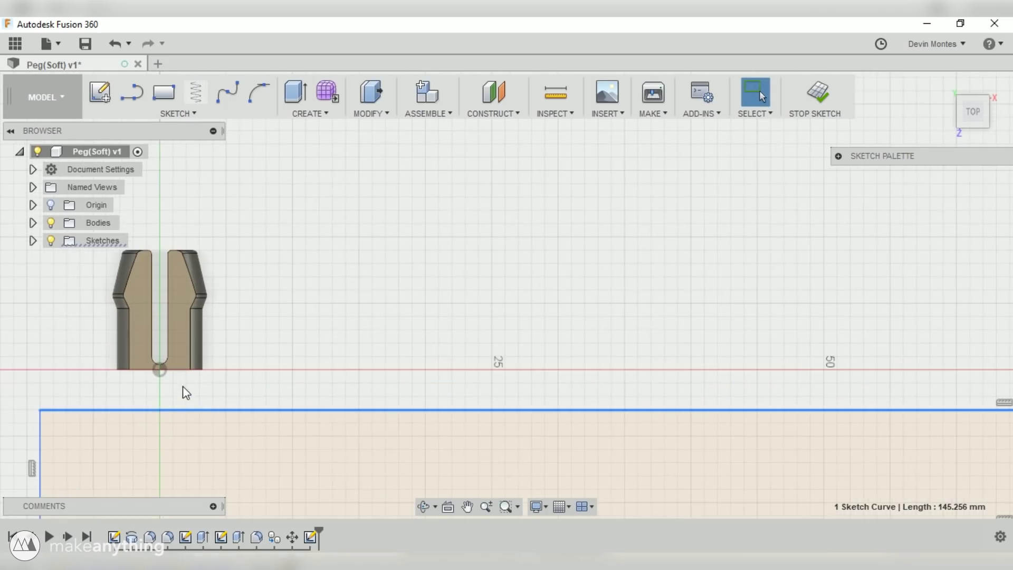
pyautogui.click(181, 370)
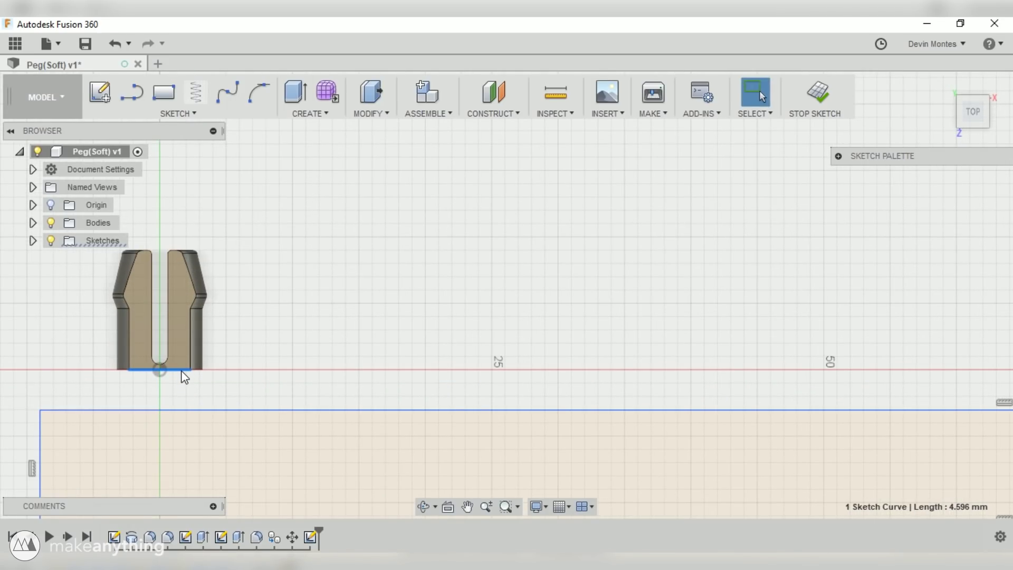
pyautogui.press('p')
pyautogui.click(181, 371)
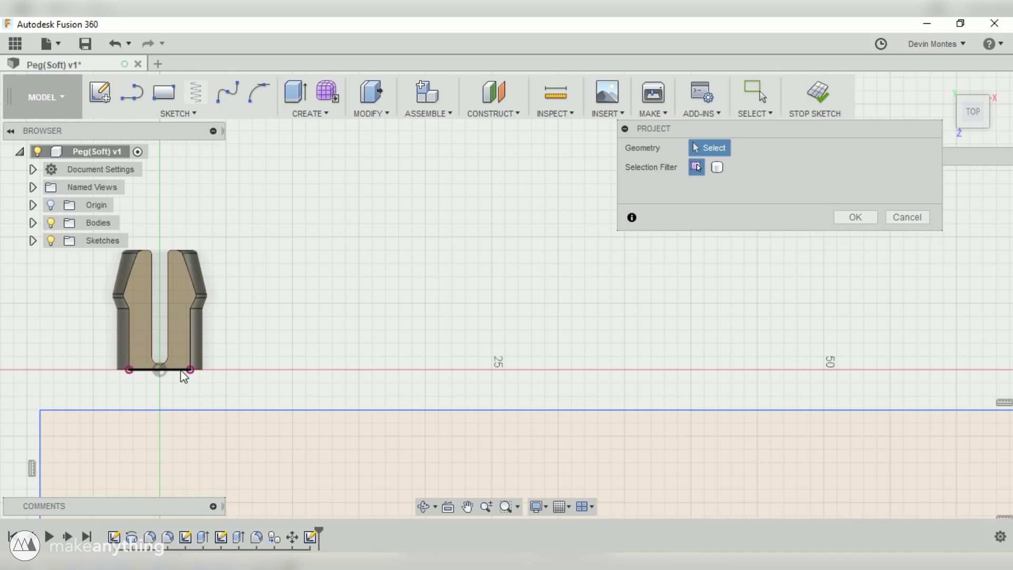
pyautogui.scroll(-6, 515, 373)
pyautogui.moveTo(552, 343); pyautogui.dragTo(10, 338, button='middle')
pyautogui.scroll(2, 404, 353)
pyautogui.scroll(2, 402, 358)
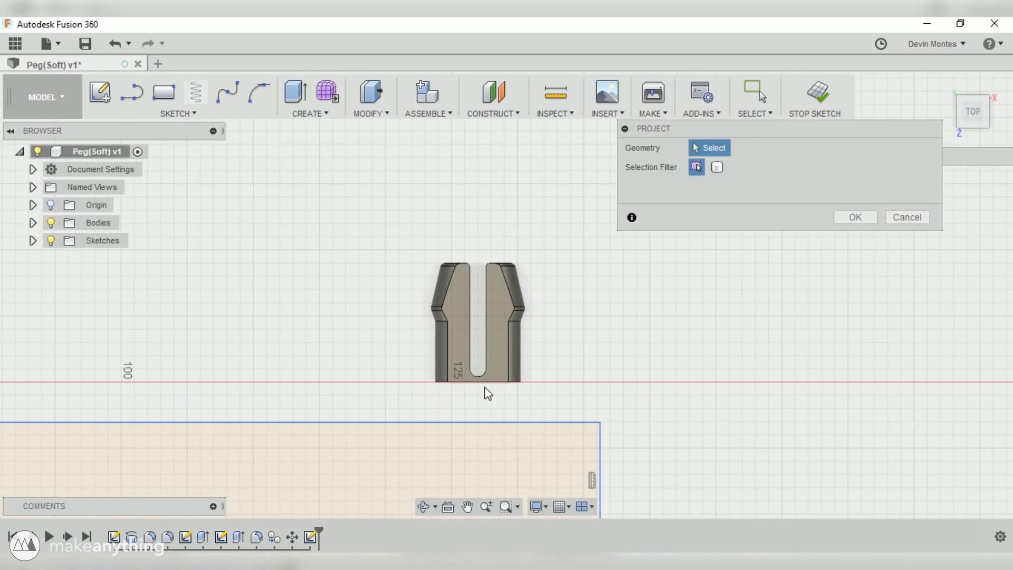
pyautogui.click(851, 218)
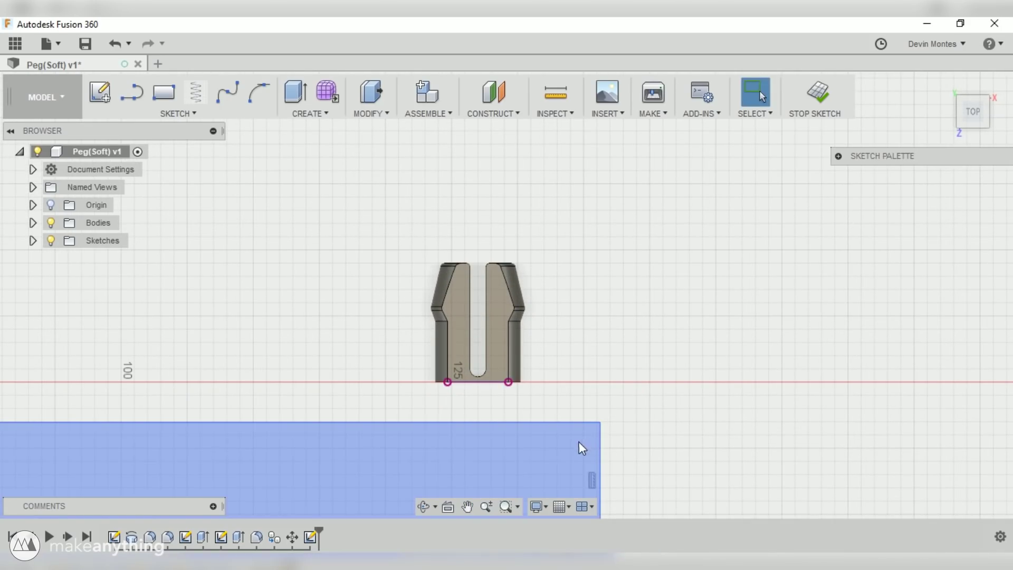
# - Draw a construction line connecting the midpoints of the two projected peg base edges
pyautogui.press('l')
pyautogui.click(481, 381)
pyautogui.scroll(-4, 317, 417)
pyautogui.moveTo(195, 361); pyautogui.dragTo(791, 343, button='middle')
pyautogui.scroll(2, 552, 409)
pyautogui.scroll(4, 381, 372)
pyautogui.click(339, 396)
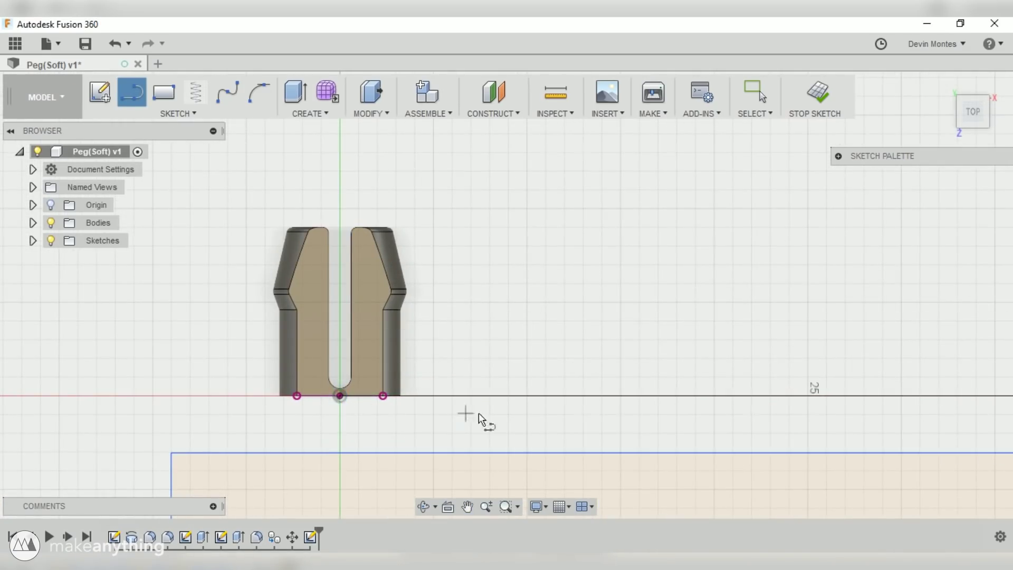
pyautogui.scroll(-3, 660, 425)
pyautogui.press('Escape')
pyautogui.click(724, 410)
pyautogui.moveTo(783, 357); pyautogui.dragTo(514, 320, button='middle')
pyautogui.moveTo(548, 408); pyautogui.dragTo(464, 385, button='middle')
# - Draw a short line from the construction line's midpoint to the midpoint of the rectangle's near edge and constrain it vertical
pyautogui.press('l')
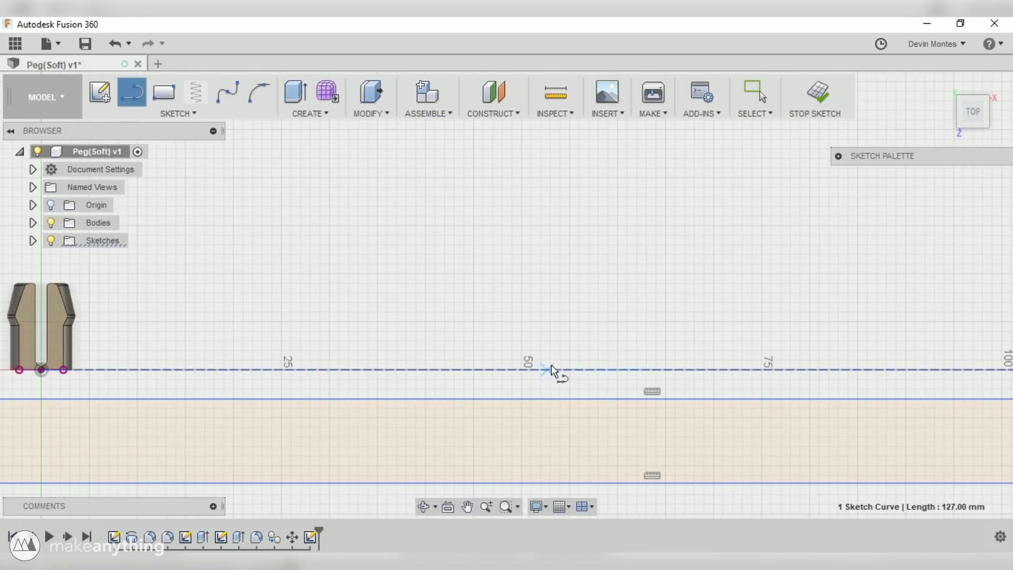
pyautogui.click(648, 370)
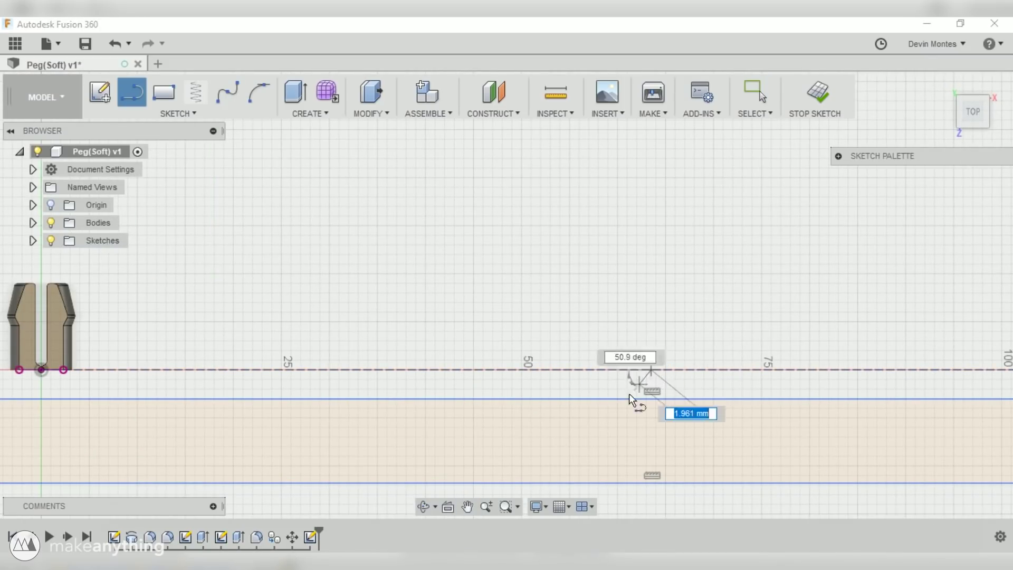
pyautogui.click(656, 398)
pyautogui.press('Escape')
pyautogui.scroll(5, 658, 398)
pyautogui.click(649, 390)
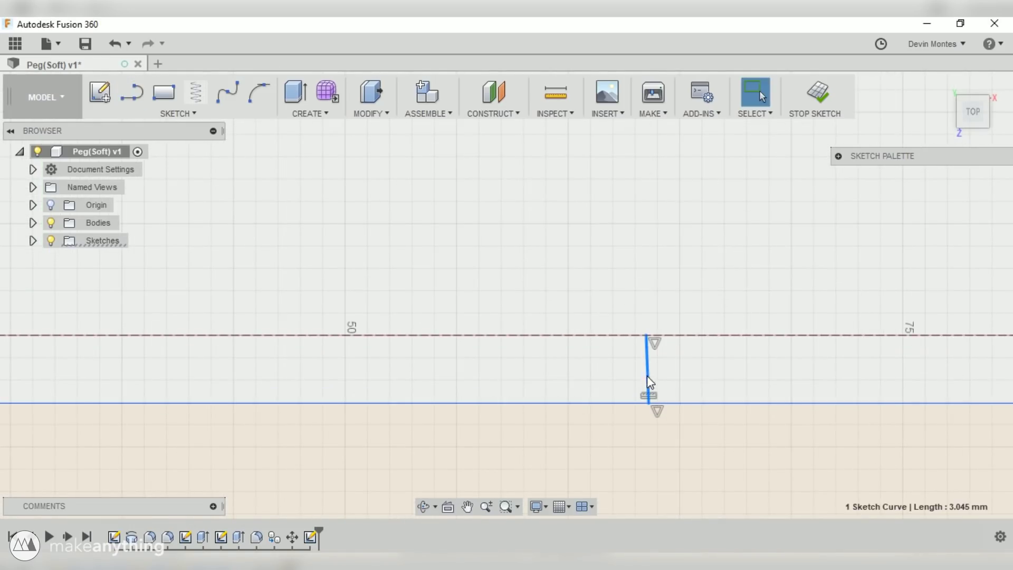
pyautogui.rightClick(649, 390)
pyautogui.click(633, 279)
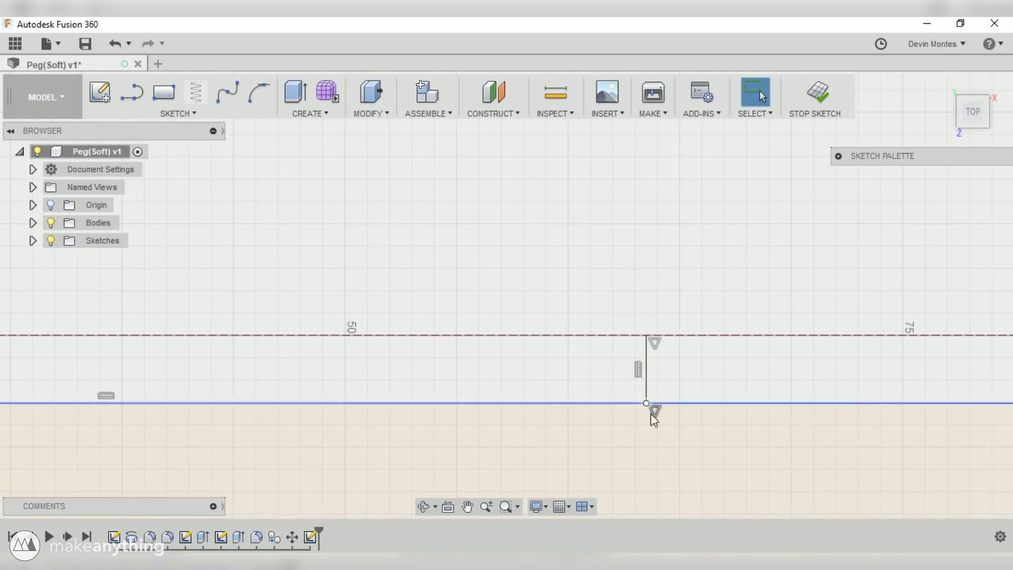
# - Stretch the rectangle slightly at its end edge to test its centring between the two pegs
pyautogui.scroll(-6, 650, 438)
pyautogui.moveTo(805, 477); pyautogui.dragTo(619, 409, button='middle')
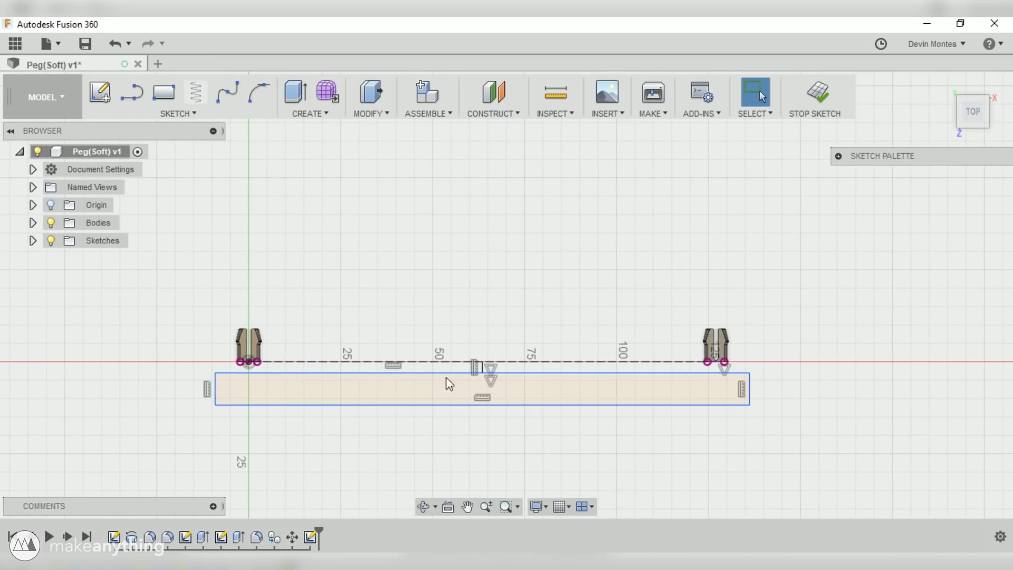
pyautogui.moveTo(750, 395)
pyautogui.mouseDown()
pyautogui.moveTo(442, 403)
pyautogui.moveTo(781, 400)
pyautogui.moveTo(750, 401)
pyautogui.mouseUp()
# - Dimension the gap between the peg's base edge and the rectangle's near edge at 2 mm
pyautogui.scroll(4, 230, 388)
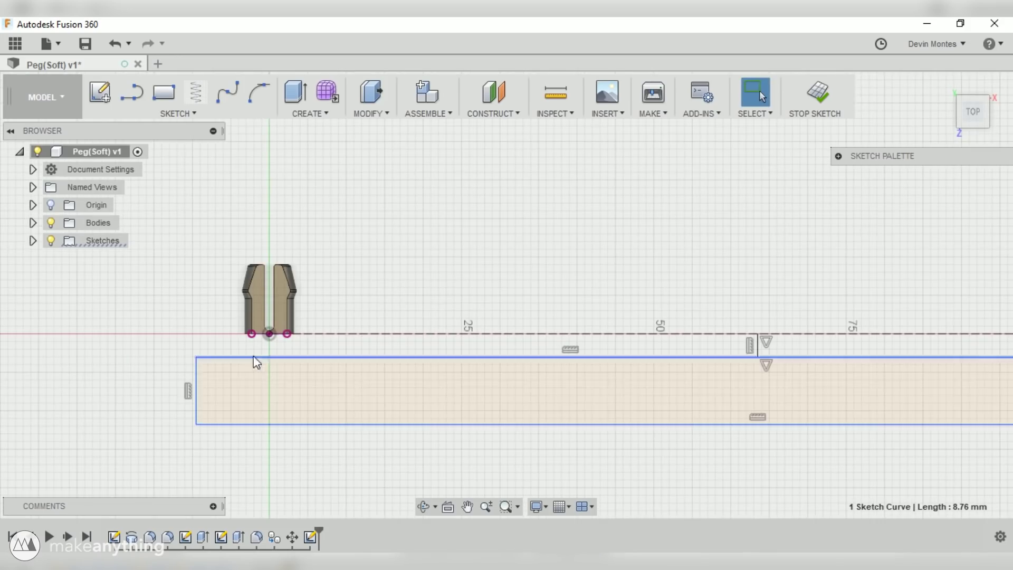
pyautogui.scroll(4, 253, 385)
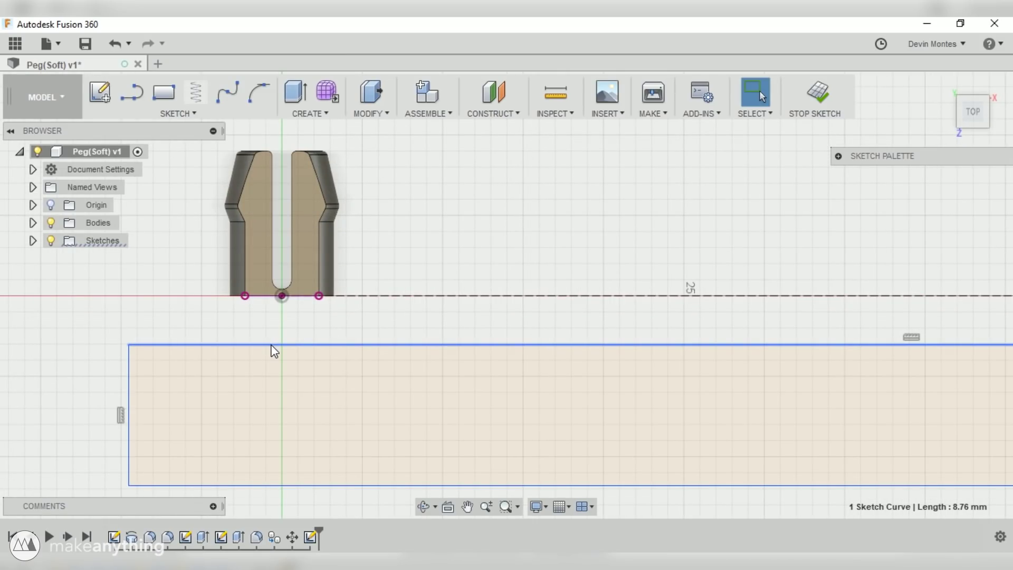
pyautogui.click(271, 344)
pyautogui.keyDown('ctrl'); pyautogui.click(264, 296); pyautogui.keyUp('ctrl')
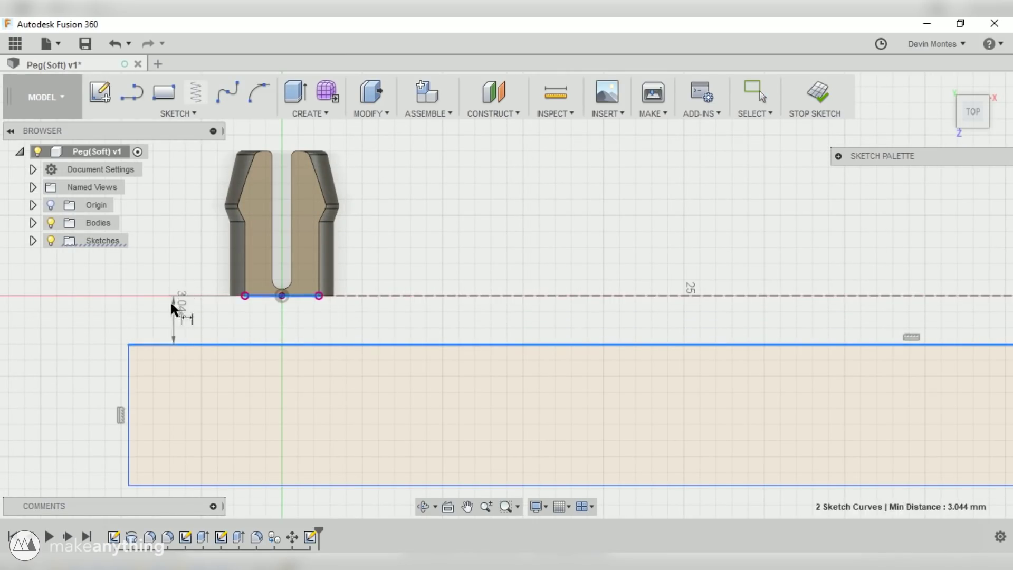
pyautogui.click(98, 320)
pyautogui.write('2')
pyautogui.press('Return')
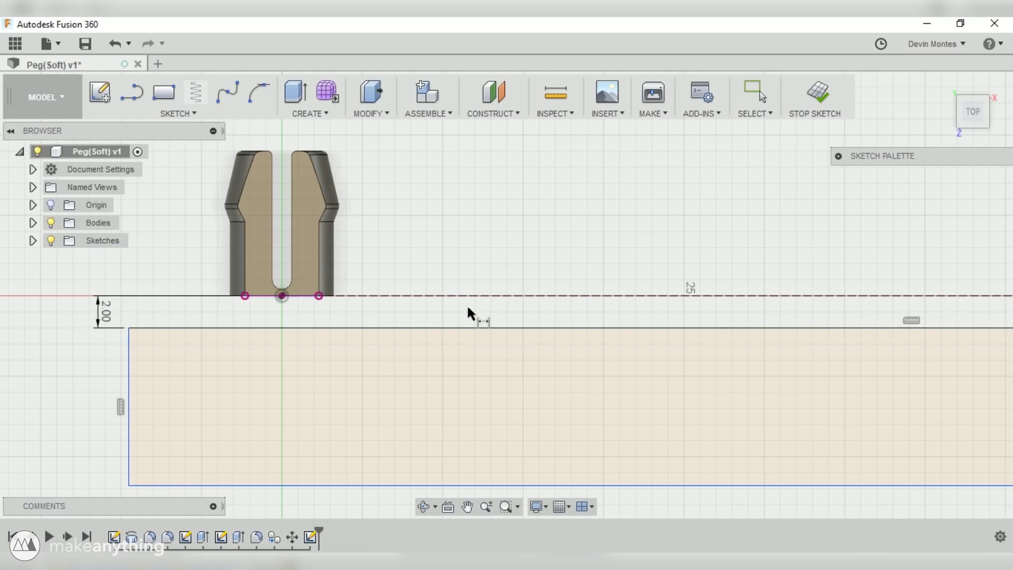
# - Dimension the rectangle's short side at 13 mm
pyautogui.scroll(-5, 469, 313)
pyautogui.click(384, 391)
pyautogui.click(379, 333)
pyautogui.click(259, 376)
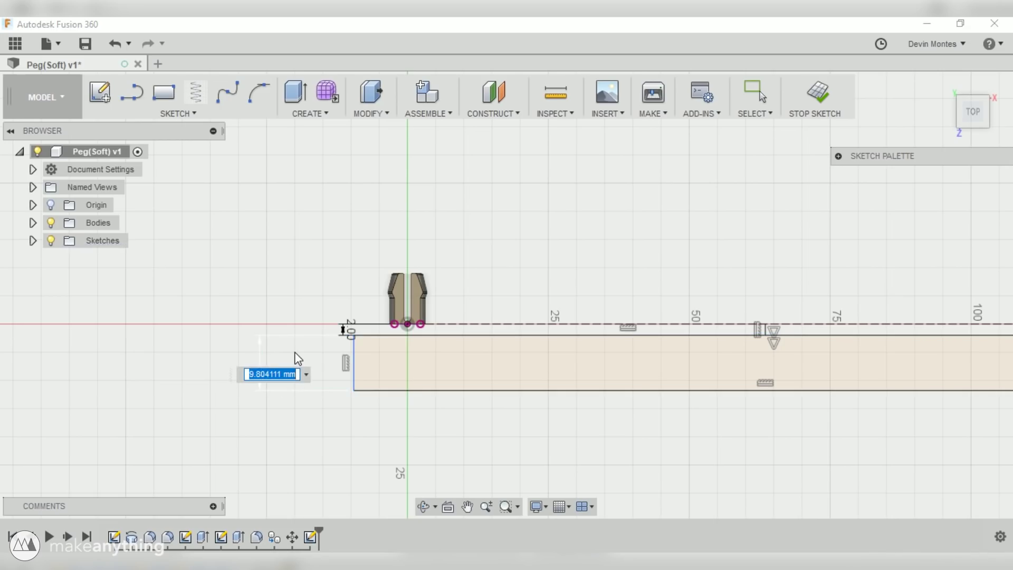
pyautogui.write('13')
pyautogui.press('Return')
# - Dimension the rectangle's long side at 5.5 in
pyautogui.scroll(-5, 422, 384)
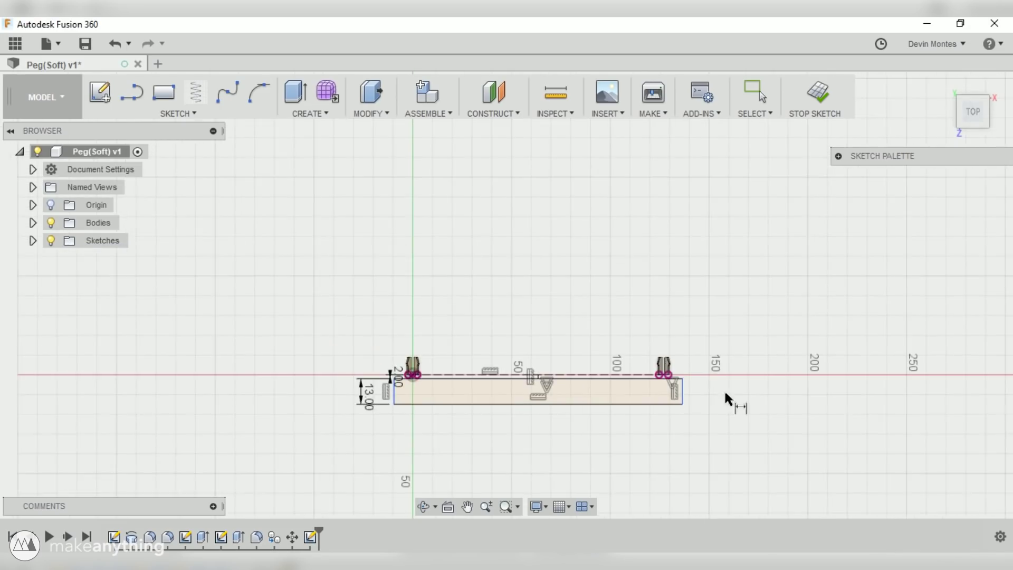
pyautogui.moveTo(719, 403); pyautogui.dragTo(636, 367, button='middle')
pyautogui.scroll(3, 330, 365)
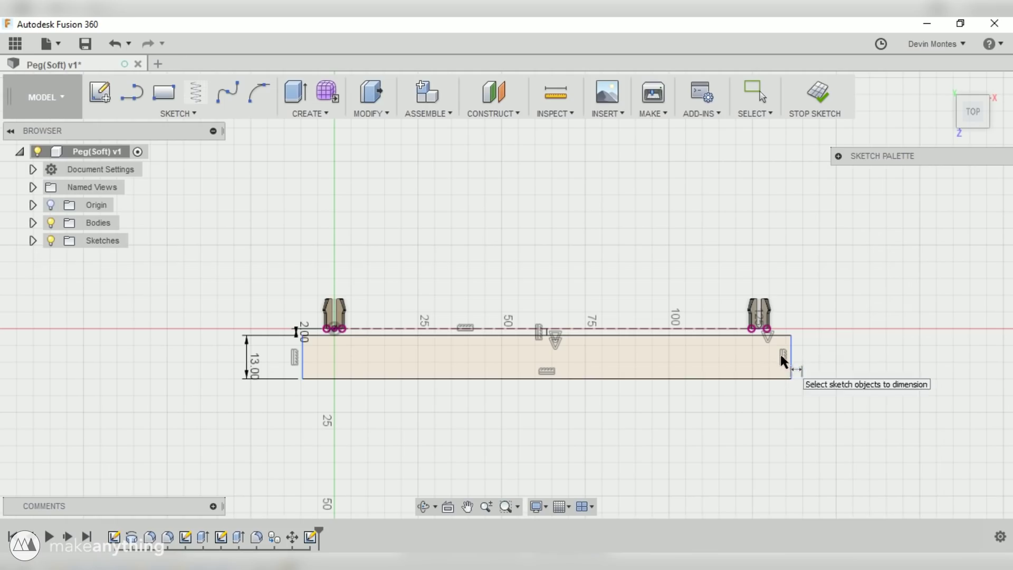
pyautogui.click(709, 336)
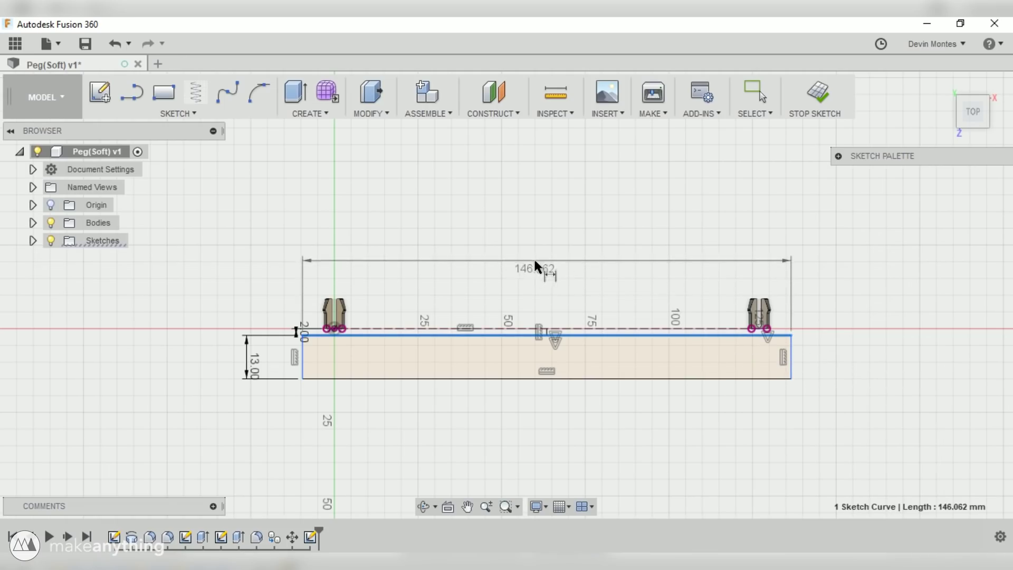
pyautogui.click(541, 267)
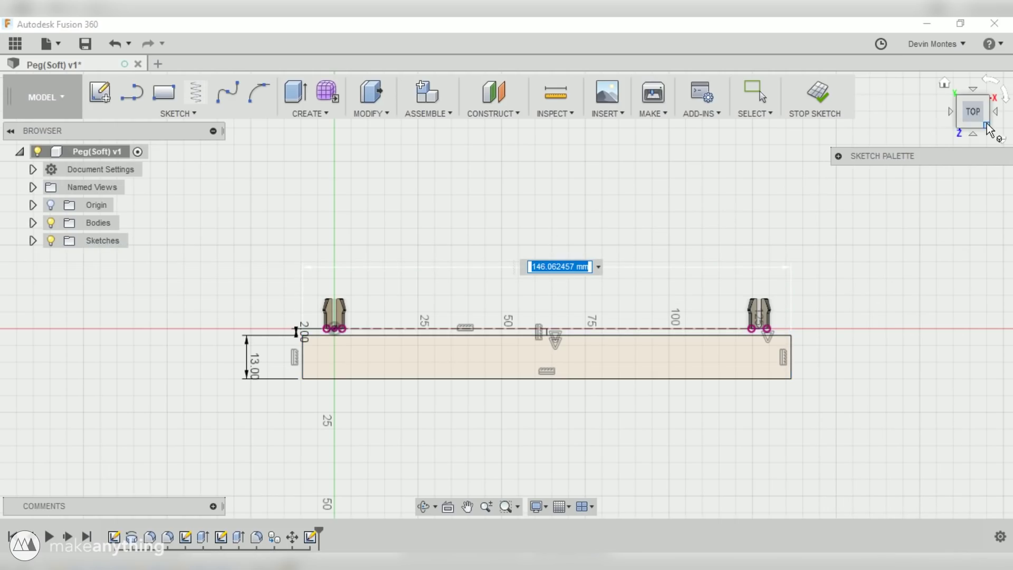
pyautogui.write('5.5')
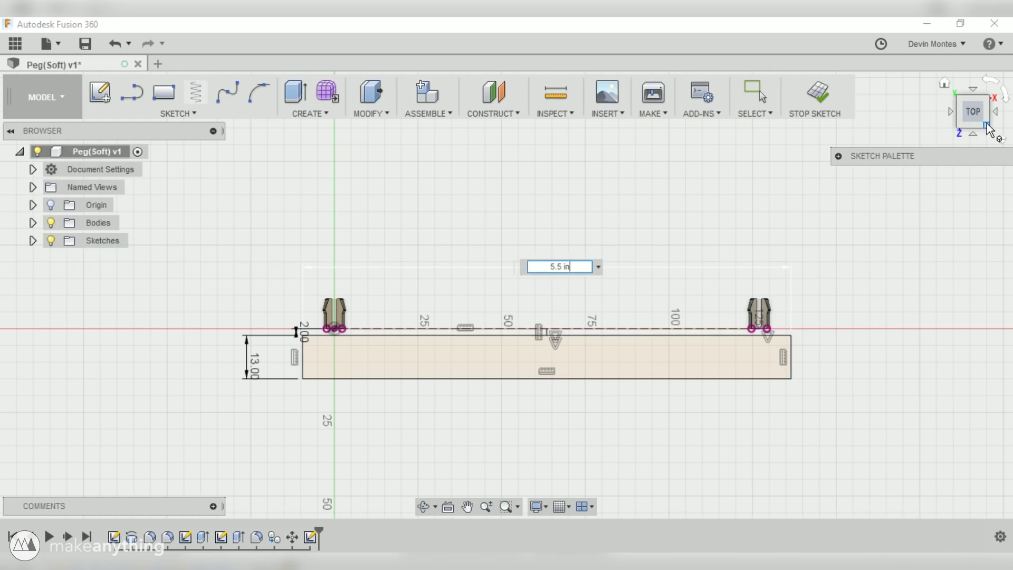
pyautogui.press('Return')
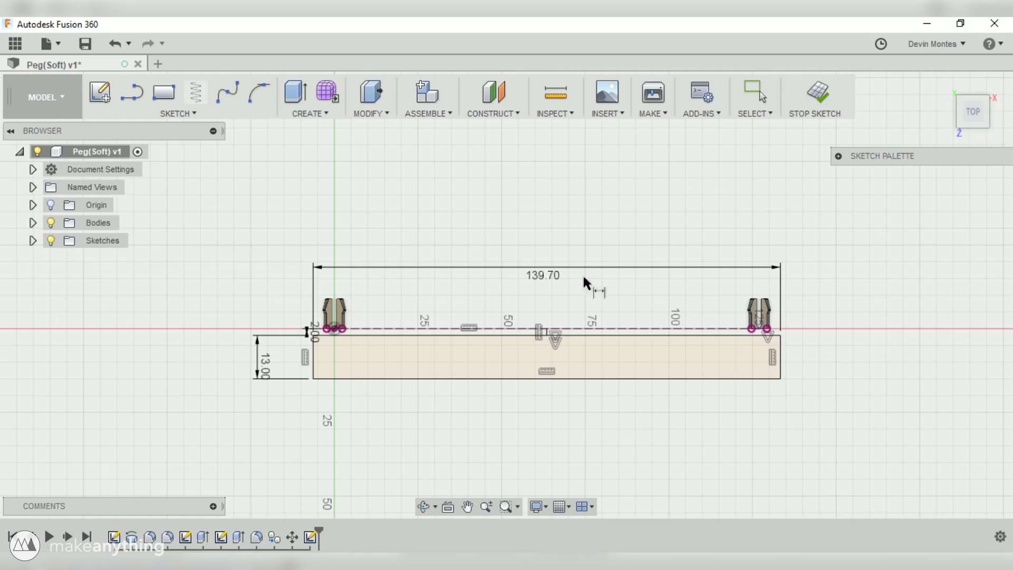
# - Set the rectangle's long side to 146.05 mm
pyautogui.doubleClick(548, 276)
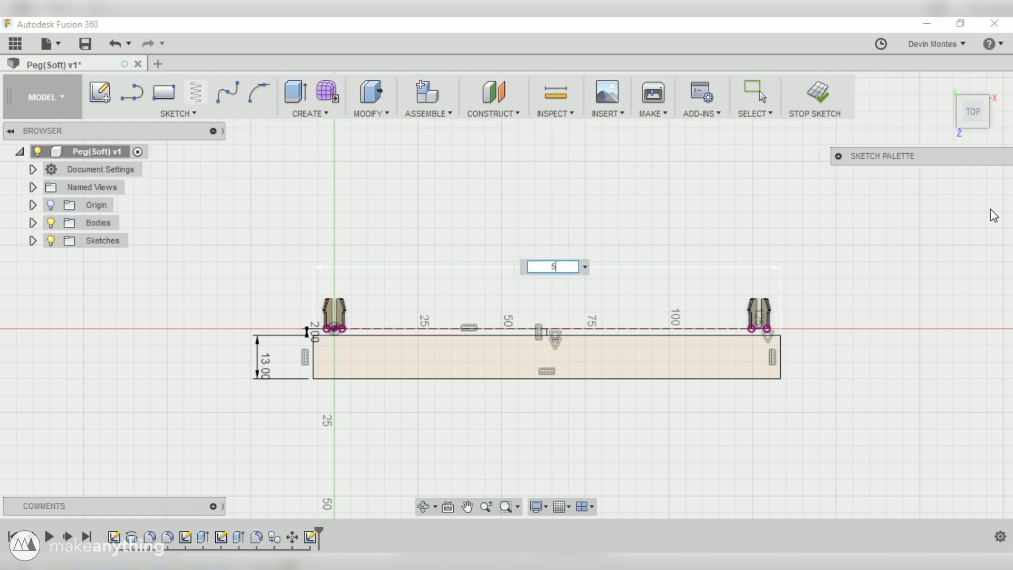
pyautogui.press('Return')
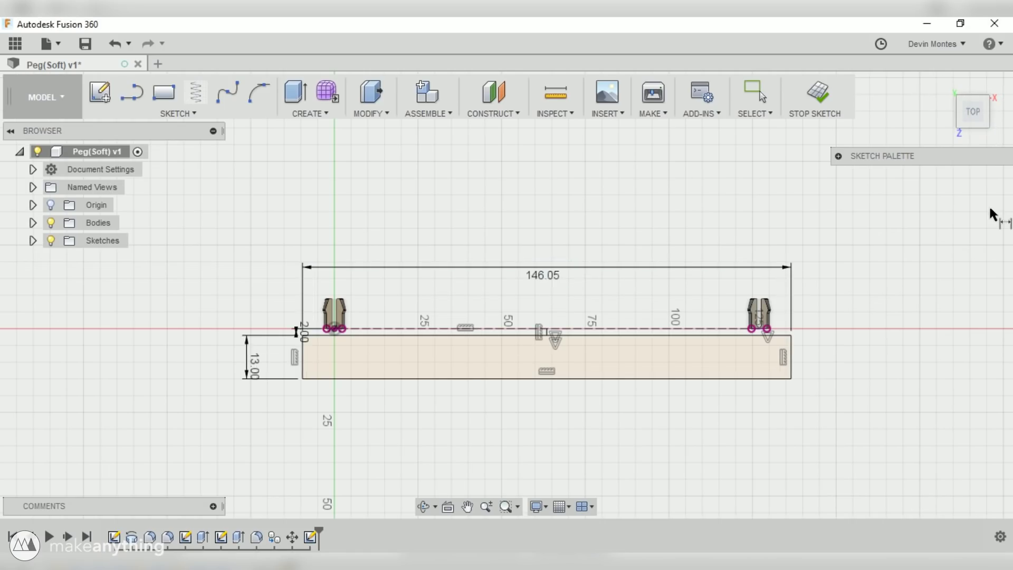
pyautogui.press('Escape')
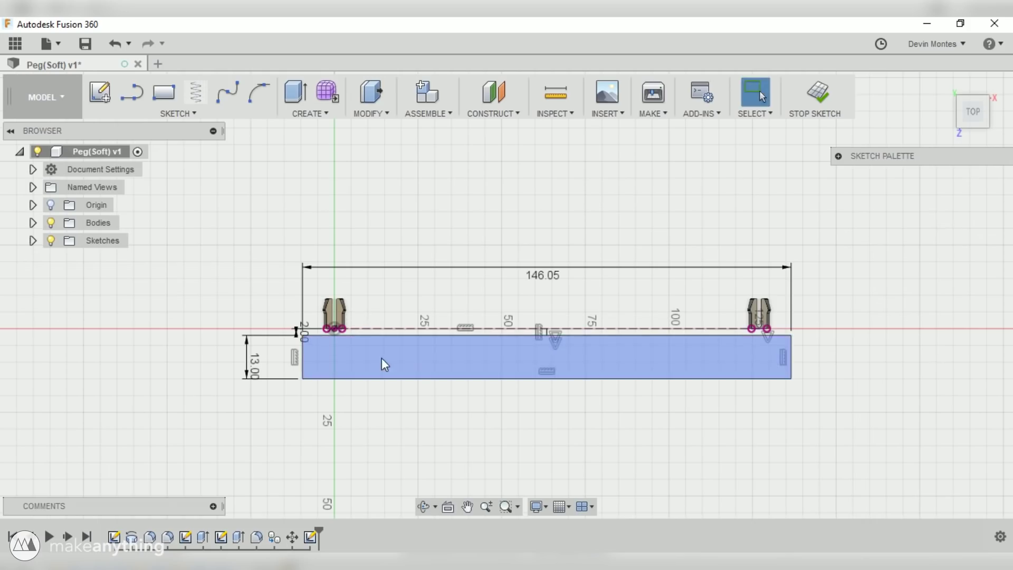
pyautogui.scroll(4, 307, 344)
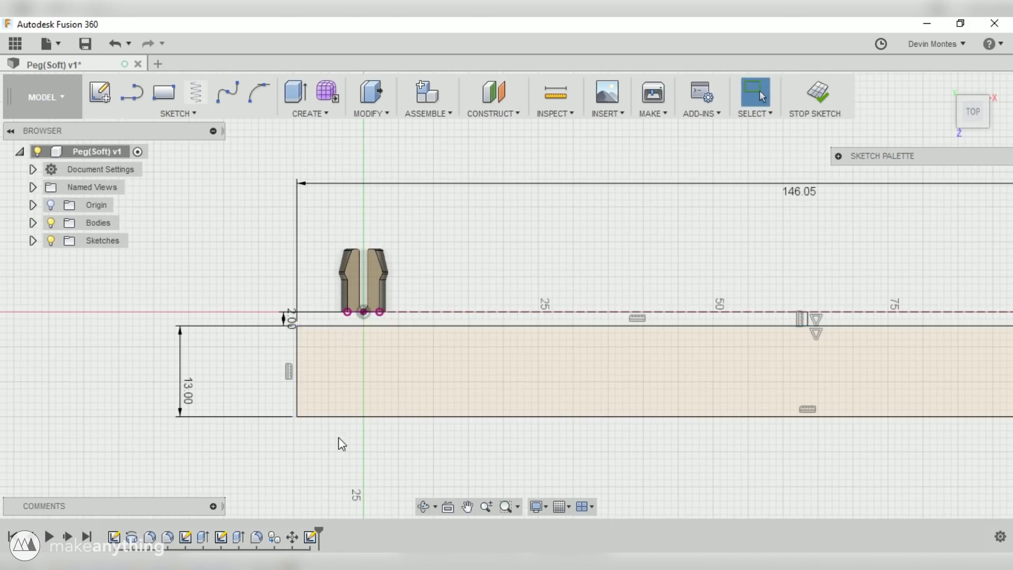
pyautogui.scroll(-4, 398, 382)
# - Extrude the rectangular profile by -40 mm into a solid block in front of the pegs
pyautogui.moveTo(550, 436)
pyautogui.mouseDown(button='middle')
pyautogui.moveTo(472, 411)
pyautogui.moveTo(459, 430)
pyautogui.moveTo(458, 402)
pyautogui.moveTo(466, 410)
pyautogui.moveTo(455, 412)
pyautogui.mouseUp(button='middle')
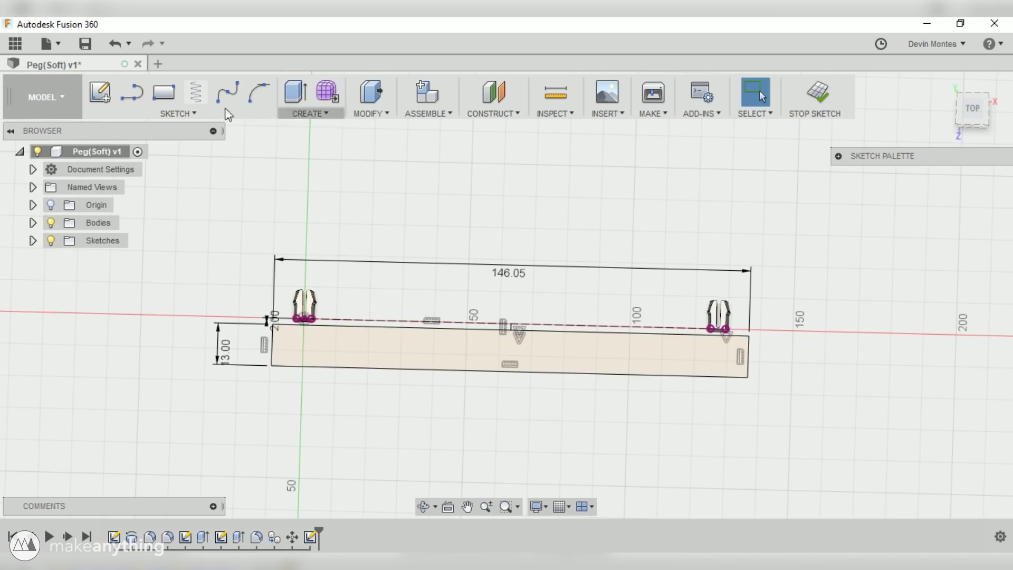
pyautogui.click(310, 97)
pyautogui.click(318, 344)
pyautogui.keyDown('shift'); pyautogui.moveTo(318, 344); pyautogui.dragTo(374, 368, button='middle'); pyautogui.keyUp('shift')
pyautogui.moveTo(497, 336); pyautogui.dragTo(501, 436)
pyautogui.write('-40')
pyautogui.press('Return')
# - Fillet the block's four vertical corner edges with a 6.5 mm constant radius to round both ends
pyautogui.keyDown('shift'); pyautogui.moveTo(530, 435); pyautogui.dragTo(382, 383, button='middle'); pyautogui.keyUp('shift')
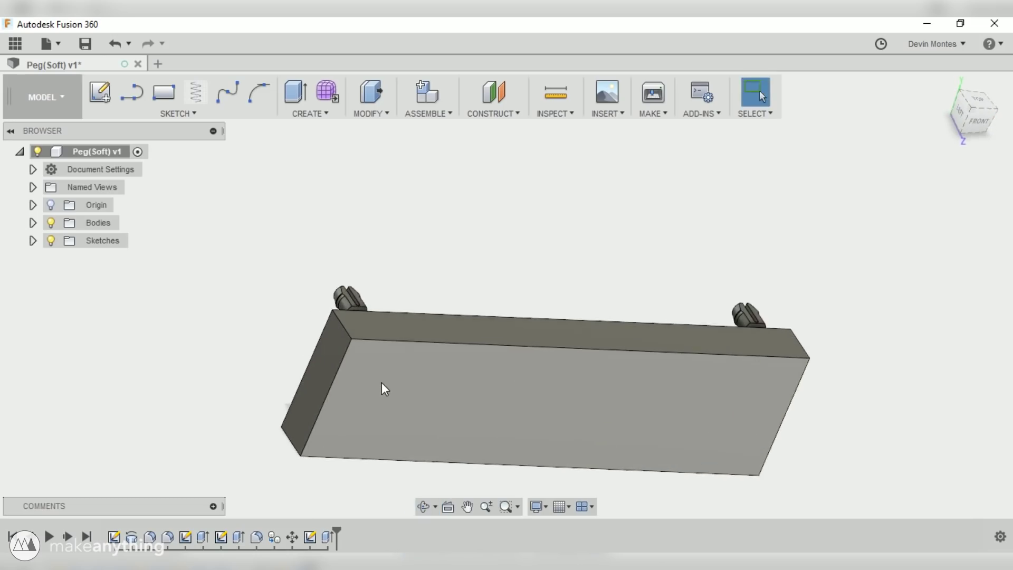
pyautogui.press('f')
pyautogui.click(333, 369)
pyautogui.click(324, 319)
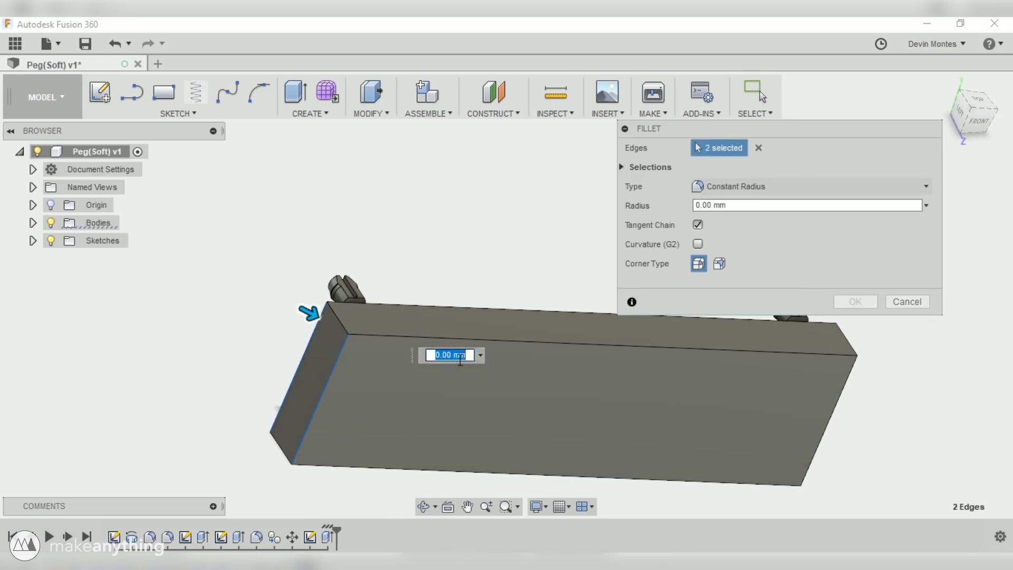
pyautogui.keyDown('shift'); pyautogui.moveTo(460, 360); pyautogui.dragTo(398, 369, button='middle'); pyautogui.keyUp('shift')
pyautogui.click(607, 384)
pyautogui.click(565, 421)
pyautogui.keyDown('shift'); pyautogui.moveTo(566, 421); pyautogui.dragTo(619, 407, button='middle'); pyautogui.keyUp('shift')
pyautogui.moveTo(653, 502); pyautogui.dragTo(654, 486)
pyautogui.write('6.5')
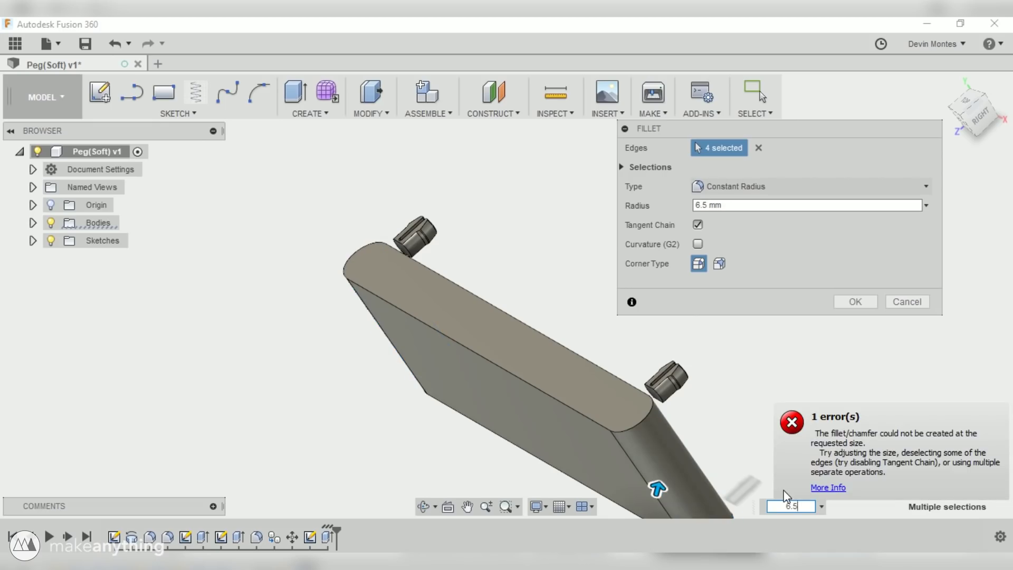
pyautogui.keyDown('shift'); pyautogui.moveTo(301, 230); pyautogui.dragTo(373, 296, button='middle'); pyautogui.keyUp('shift')
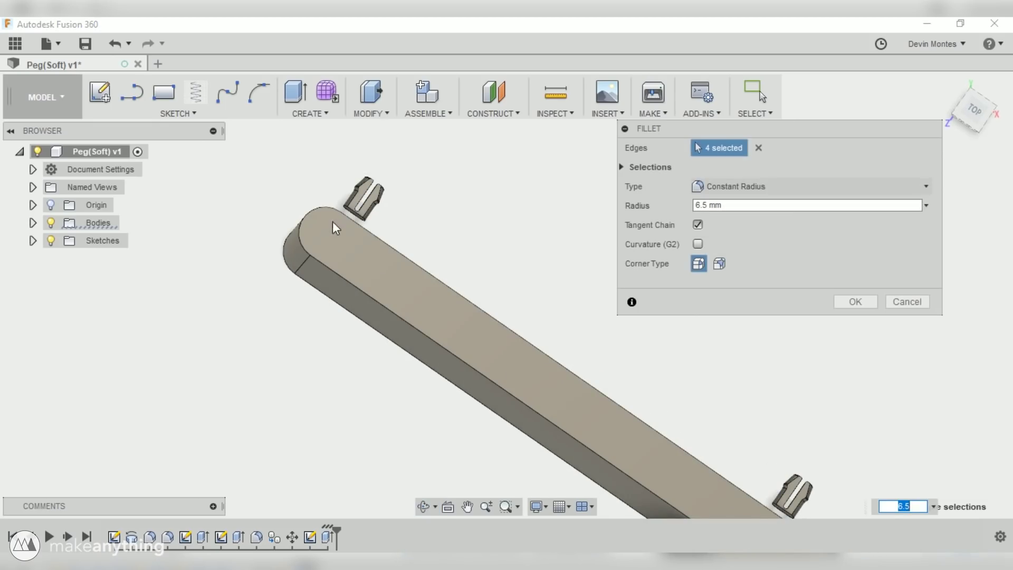
pyautogui.click(855, 301)
# - Shell the block outward with a 2 mm outside thickness, leaving its top face open
pyautogui.scroll(-3, 785, 348)
pyautogui.keyDown('shift'); pyautogui.moveTo(787, 364); pyautogui.dragTo(417, 219, button='middle'); pyautogui.keyUp('shift')
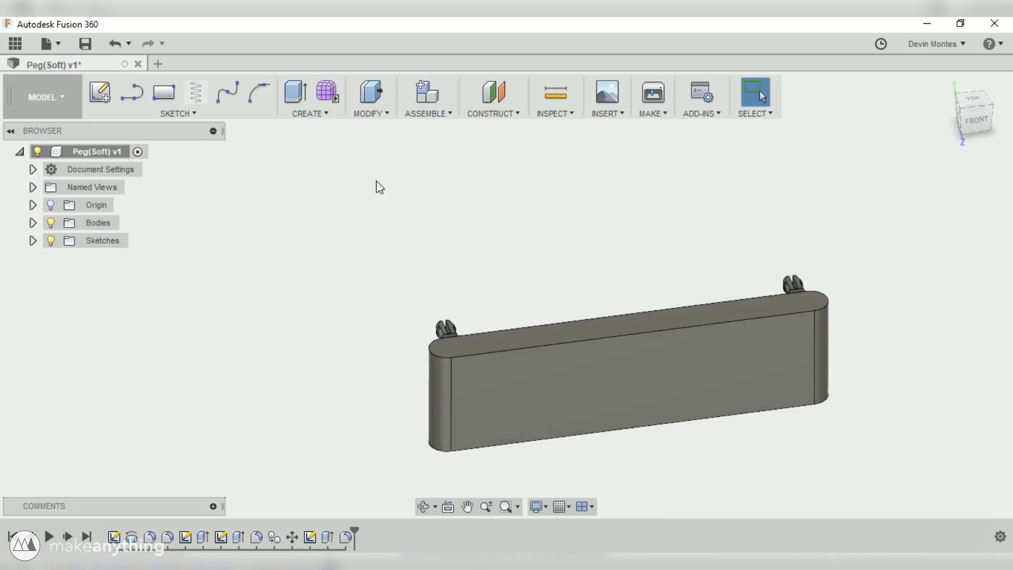
pyautogui.click(371, 116)
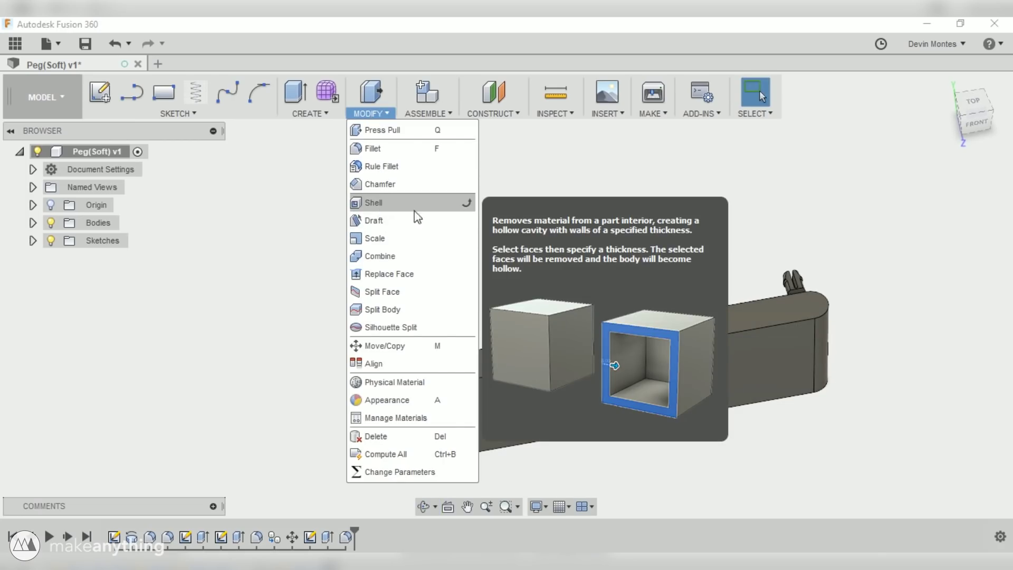
pyautogui.click(446, 205)
pyautogui.keyDown('shift'); pyautogui.moveTo(445, 205); pyautogui.dragTo(515, 238, button='middle'); pyautogui.keyUp('shift')
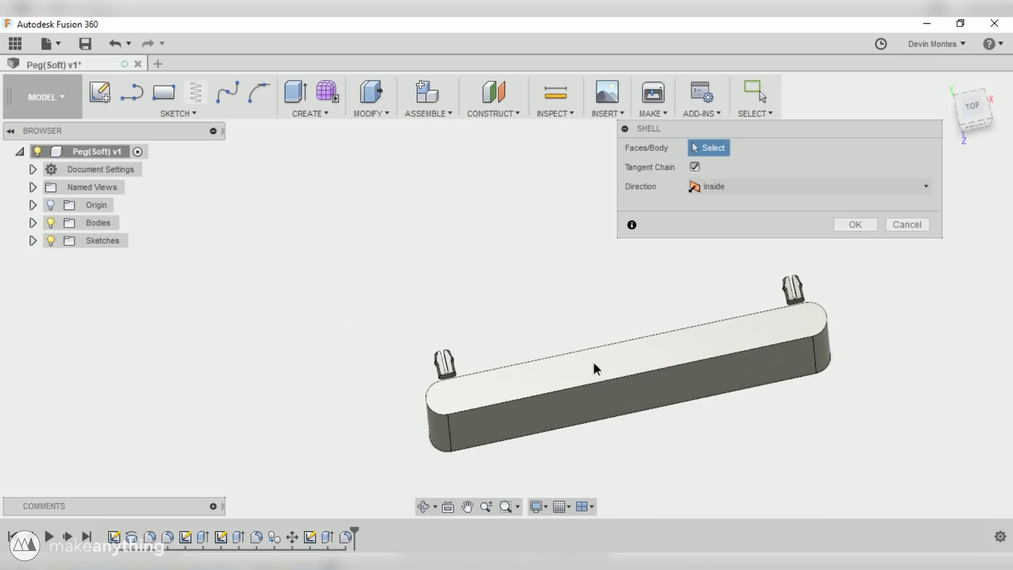
pyautogui.click(594, 362)
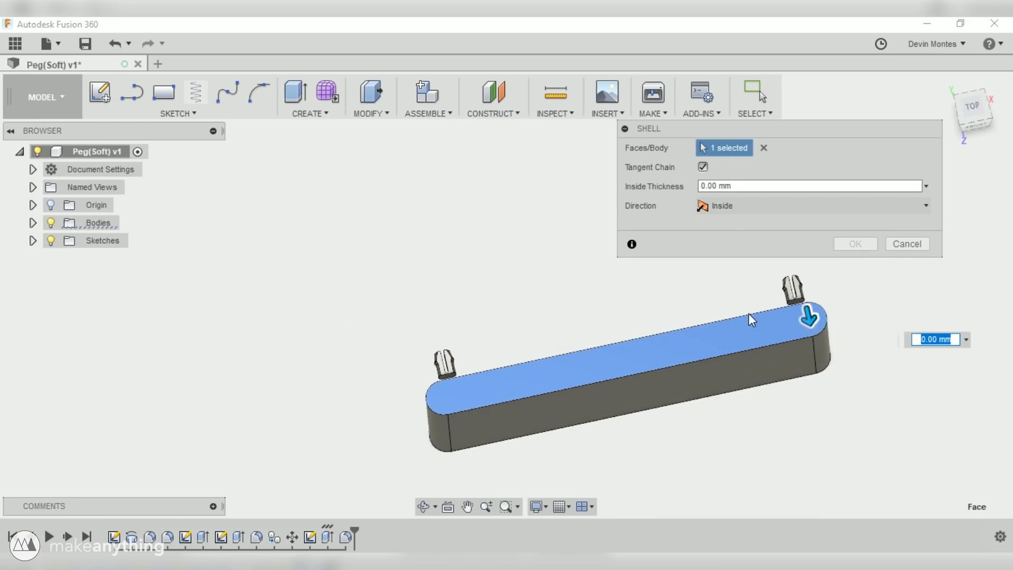
pyautogui.click(725, 205)
pyautogui.click(736, 239)
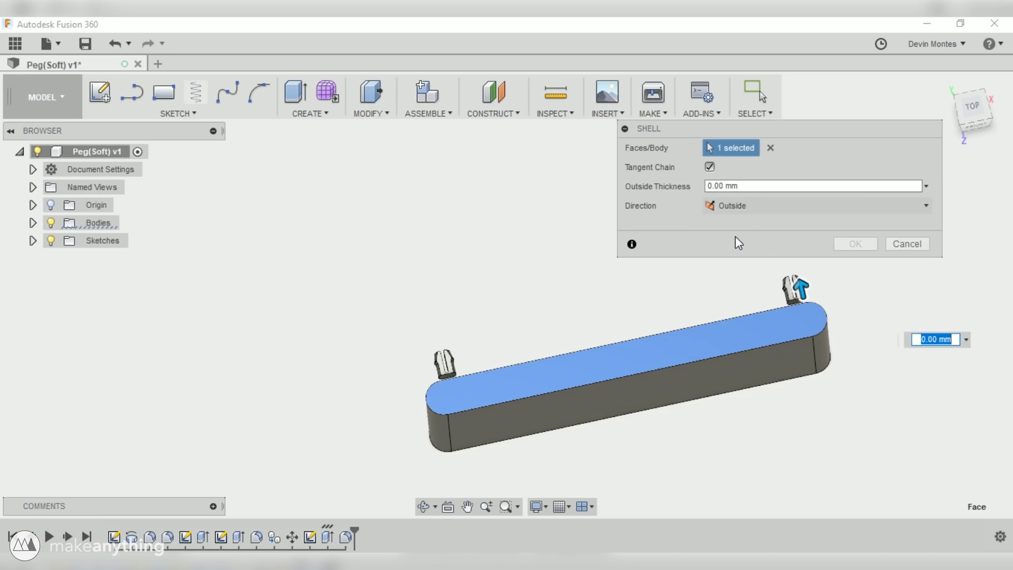
pyautogui.write('2')
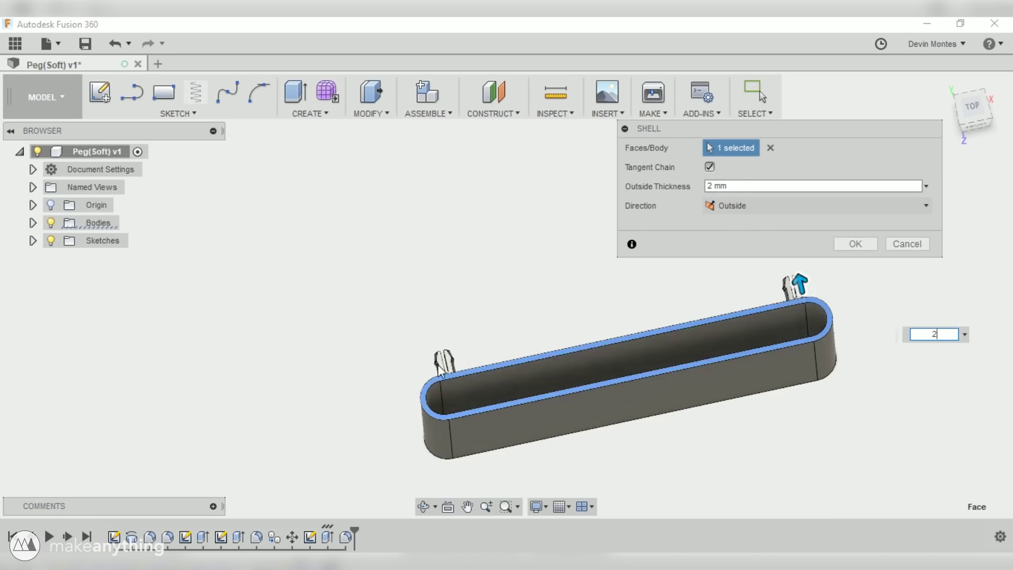
pyautogui.scroll(9, 440, 387)
pyautogui.keyDown('shift'); pyautogui.moveTo(405, 296); pyautogui.dragTo(455, 338, button='middle'); pyautogui.keyUp('shift')
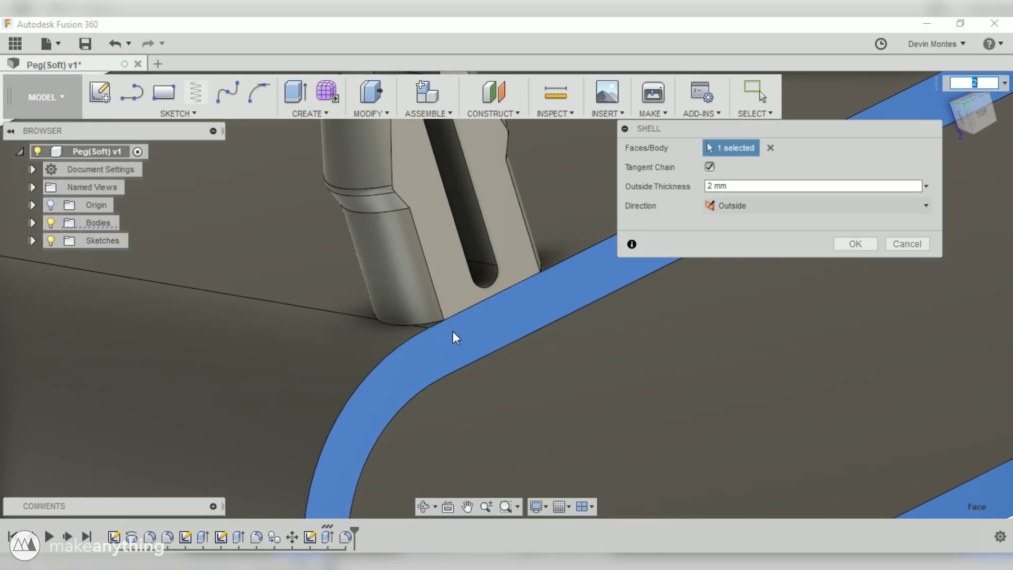
pyautogui.scroll(10, 387, 333)
pyautogui.keyDown('shift'); pyautogui.moveTo(384, 328); pyautogui.dragTo(377, 292, button='middle'); pyautogui.keyUp('shift')
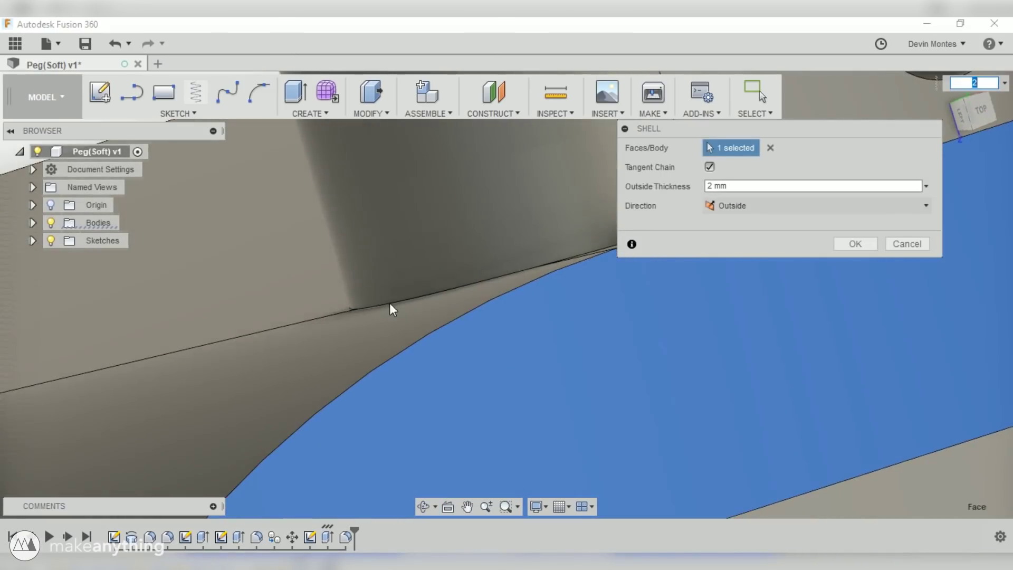
# - Edit the rectangle's sketch to make its long side 5.9 in, and finish the sketch
pyautogui.rightClick(312, 538)
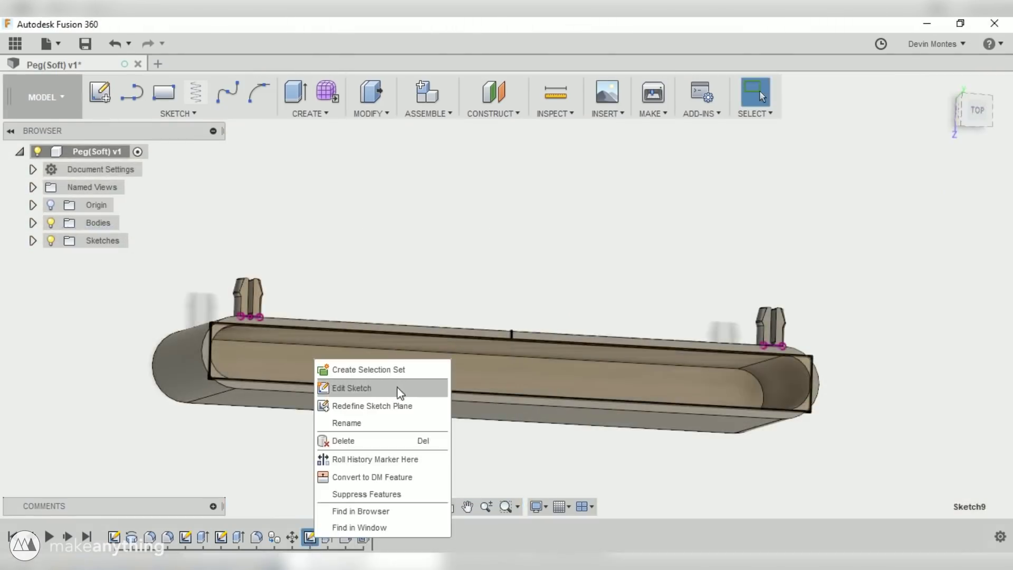
pyautogui.click(352, 390)
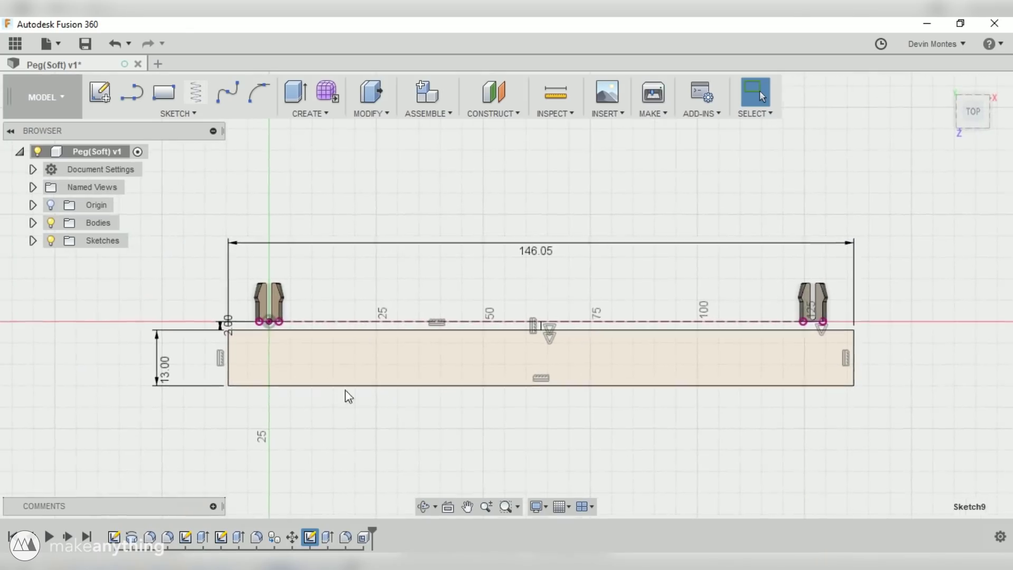
pyautogui.doubleClick(536, 249)
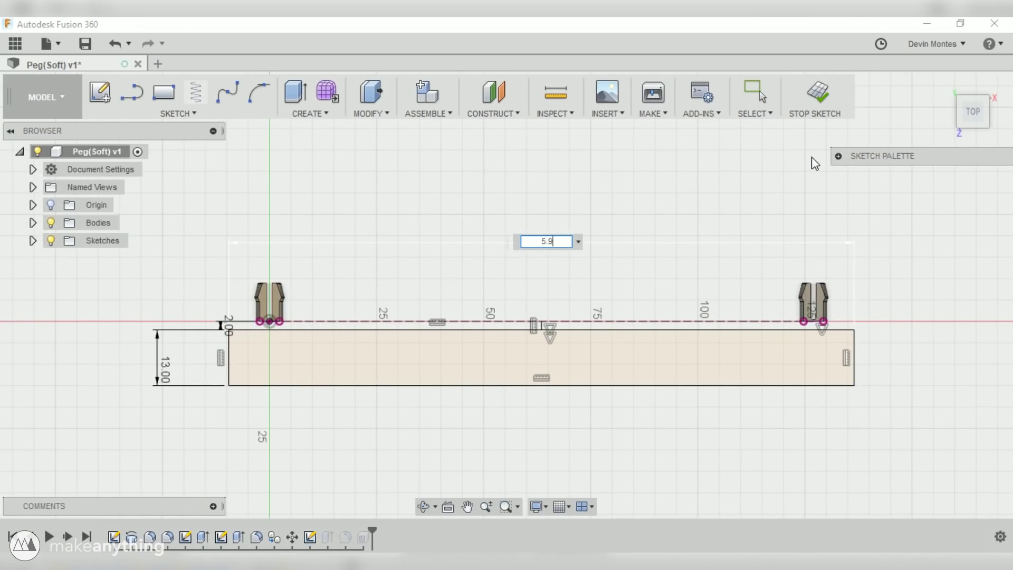
pyautogui.write('5.9in')
pyautogui.press('Return')
pyautogui.click(817, 94)
# - Examine where the peg's base meets the shell's rounded end and check the separate bodies
pyautogui.moveTo(713, 328)
pyautogui.keyDown('shift'); pyautogui.mouseDown(button='middle')
pyautogui.moveTo(671, 370)
pyautogui.moveTo(317, 304)
pyautogui.mouseUp(button='middle'); pyautogui.keyUp('shift')
pyautogui.press('Escape')
pyautogui.scroll(5, 292, 382)
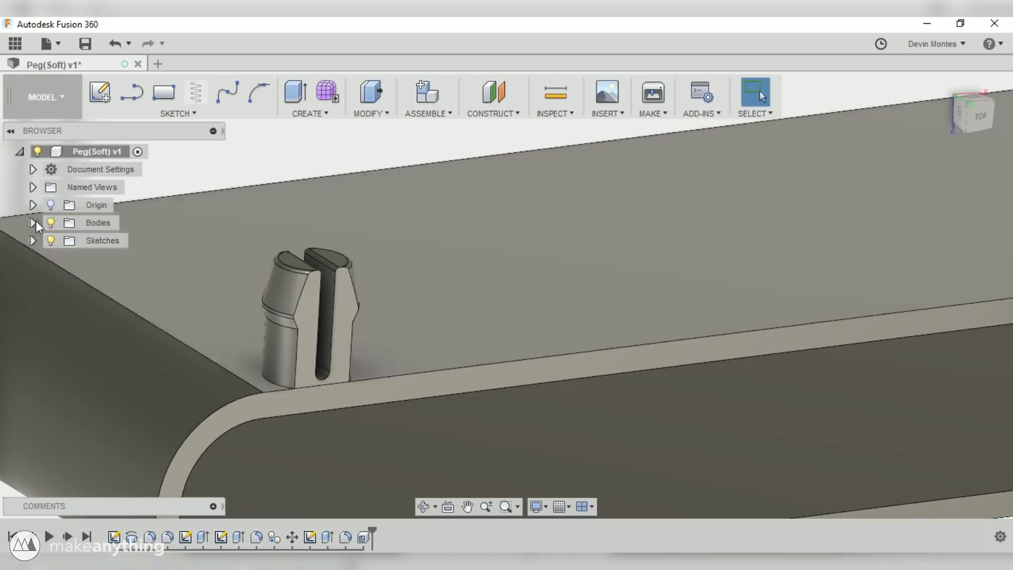
pyautogui.click(32, 223)
pyautogui.click(111, 241)
pyautogui.scroll(-5, 280, 340)
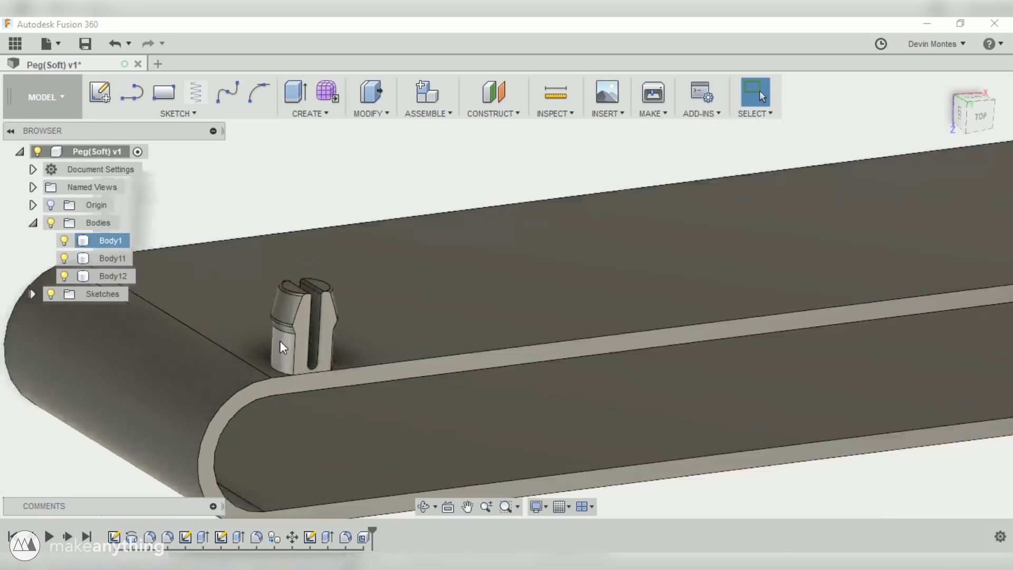
pyautogui.keyDown('shift'); pyautogui.moveTo(294, 353); pyautogui.dragTo(434, 374, button='middle'); pyautogui.keyUp('shift')
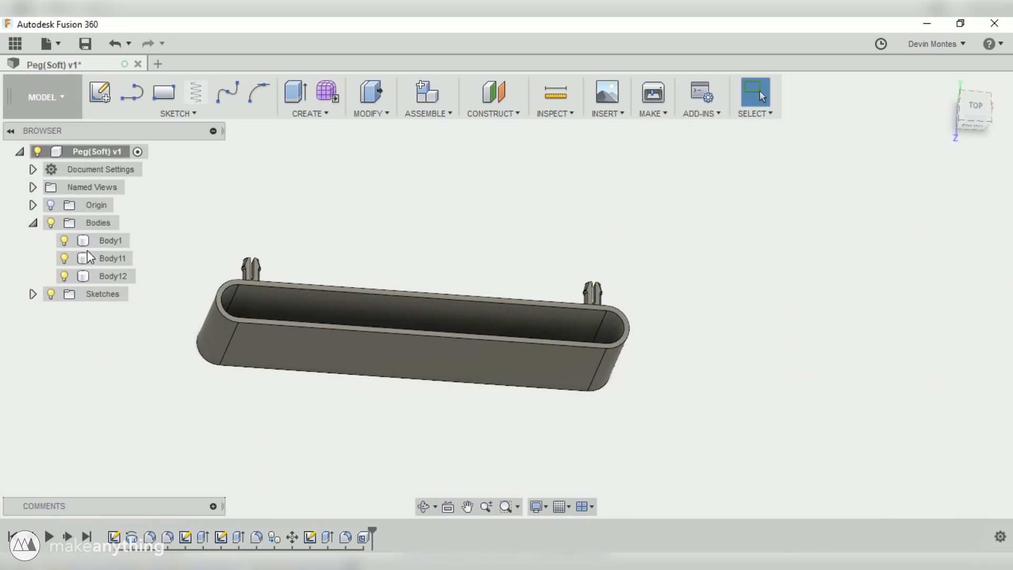
pyautogui.click(33, 224)
# - Start a sketch on the tray's inner floor and draw a narrow rectangle across its full inner width near the first peg
pyautogui.keyDown('shift'); pyautogui.moveTo(290, 370); pyautogui.dragTo(335, 394, button='middle'); pyautogui.keyUp('shift')
pyautogui.scroll(4, 272, 346)
pyautogui.keyDown('shift'); pyautogui.moveTo(272, 346); pyautogui.dragTo(314, 365, button='middle'); pyautogui.keyUp('shift')
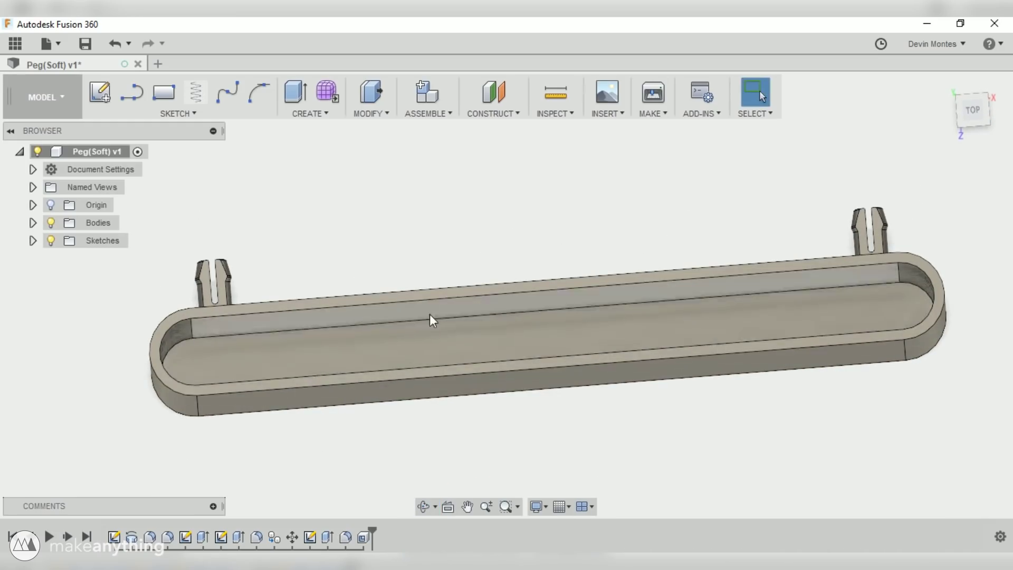
pyautogui.click(836, 313)
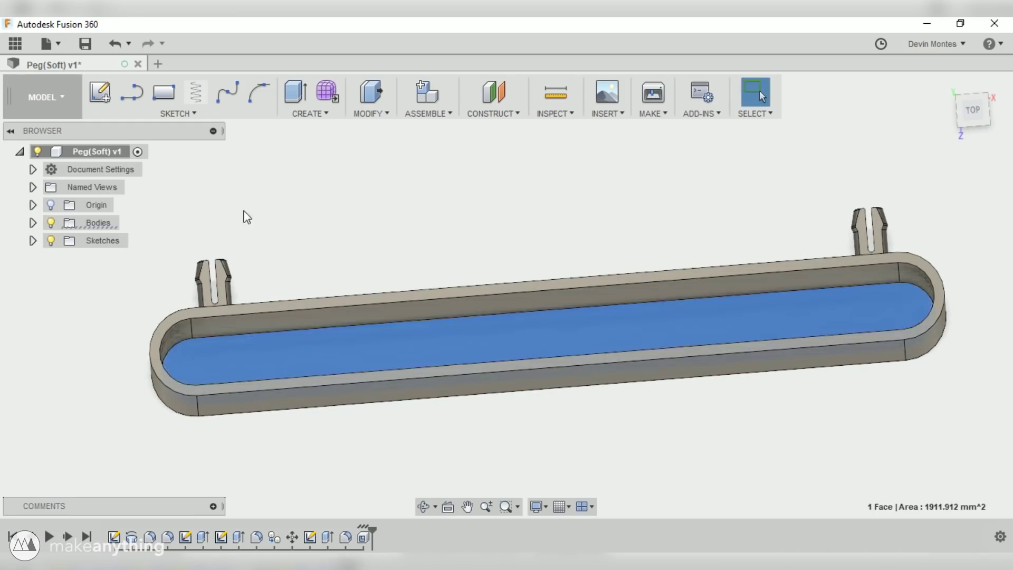
pyautogui.click(100, 93)
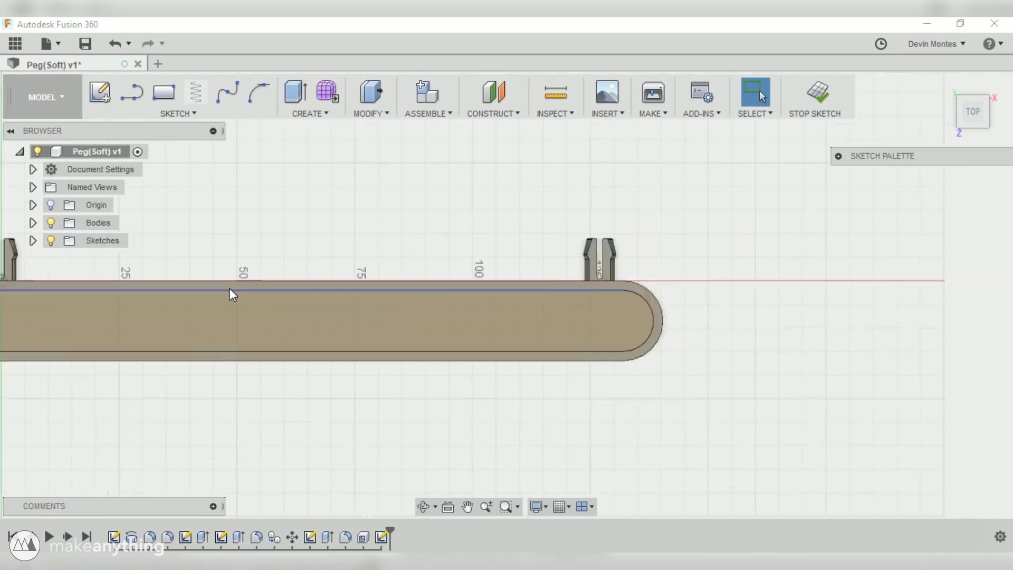
pyautogui.scroll(5, 254, 306)
pyautogui.press('r')
pyautogui.click(298, 271)
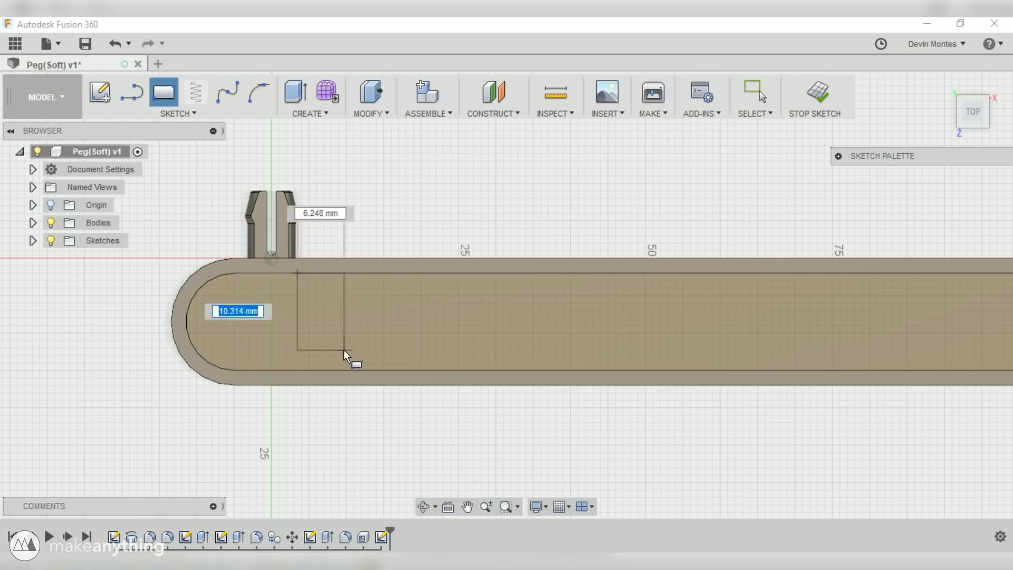
pyautogui.click(319, 370)
pyautogui.press('Escape')
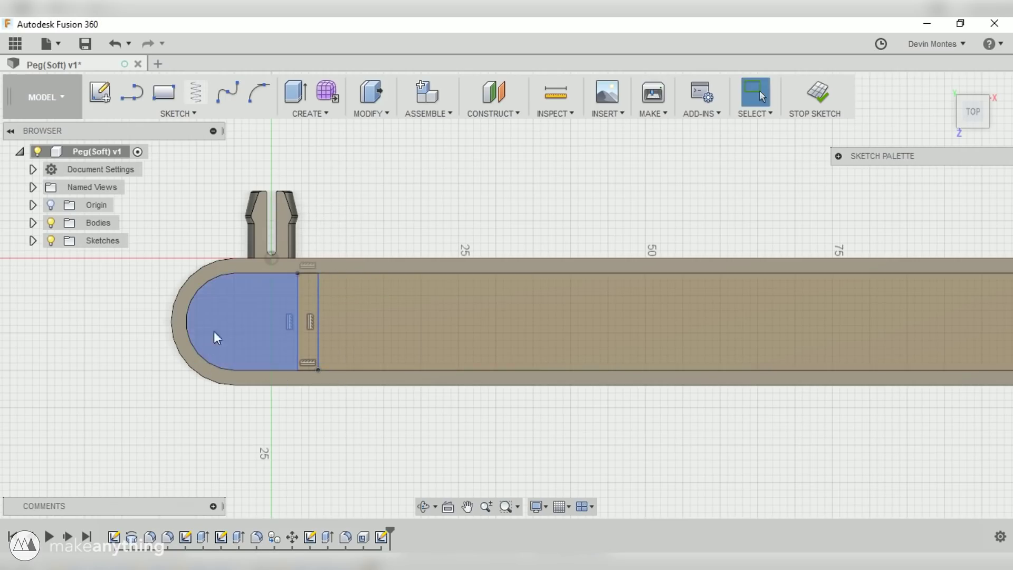
# - Project the rounded inner and outer edges at both ends of the tray into the sketch
pyautogui.press('p')
pyautogui.click(189, 334)
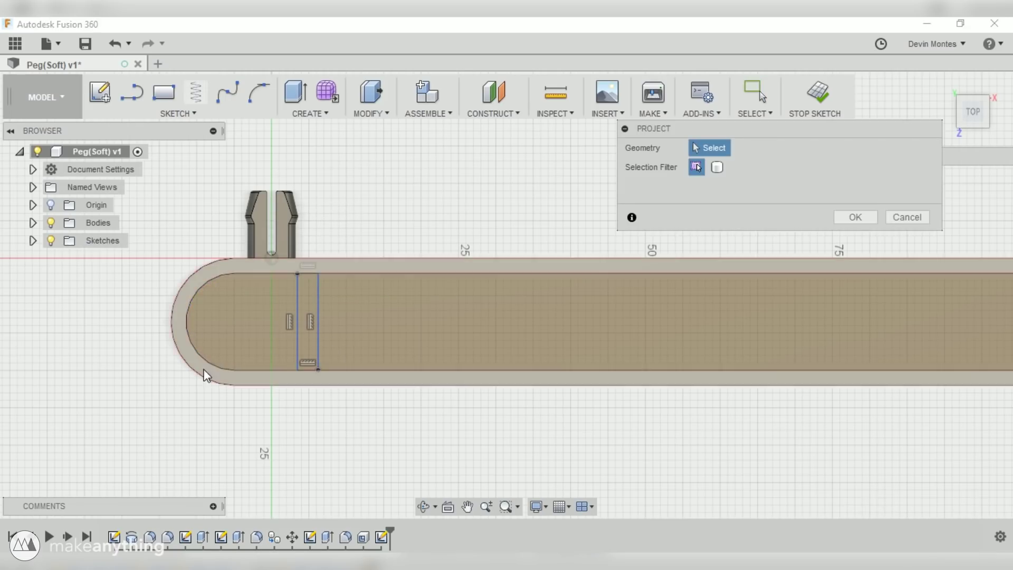
pyautogui.scroll(-3, 486, 373)
pyautogui.scroll(-2, 486, 372)
pyautogui.click(832, 356)
pyautogui.press('Return')
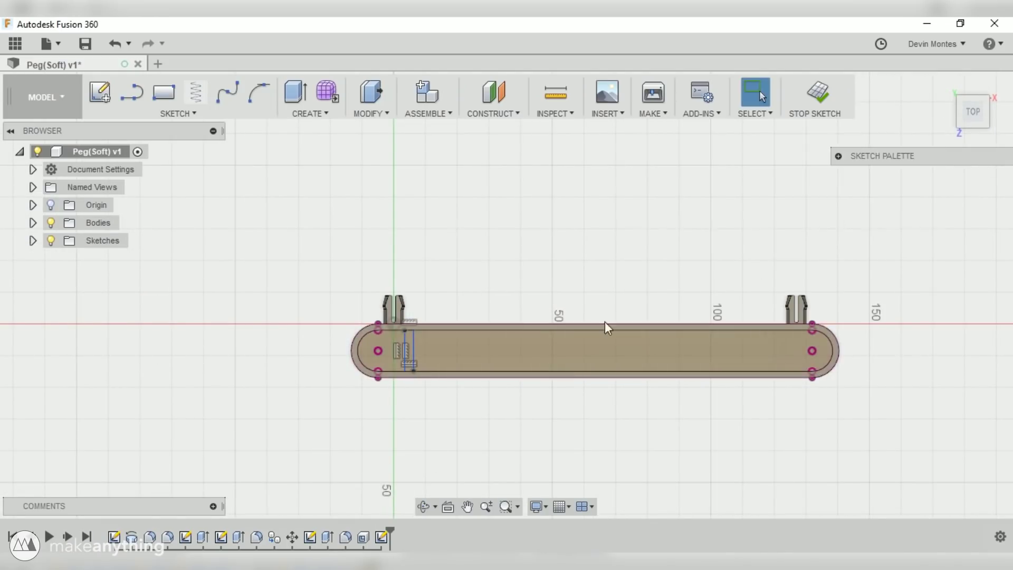
# - Draw a construction line from the centre of the first rounded end to the midpoint of its inner arc
pyautogui.scroll(5, 380, 359)
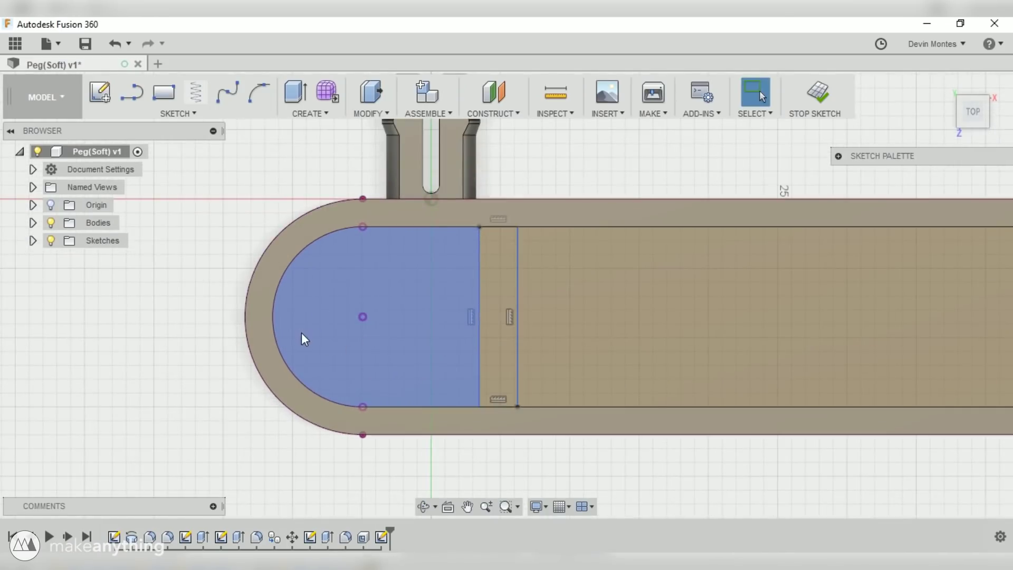
pyautogui.press('l')
pyautogui.click(363, 316)
pyautogui.click(274, 318)
pyautogui.press('Escape')
pyautogui.click(296, 317)
pyautogui.press('x')
pyautogui.press('Escape')
# - Dimension the distance from the construction line's outer endpoint to the rectangle's near side at 13 mm
pyautogui.click(272, 315)
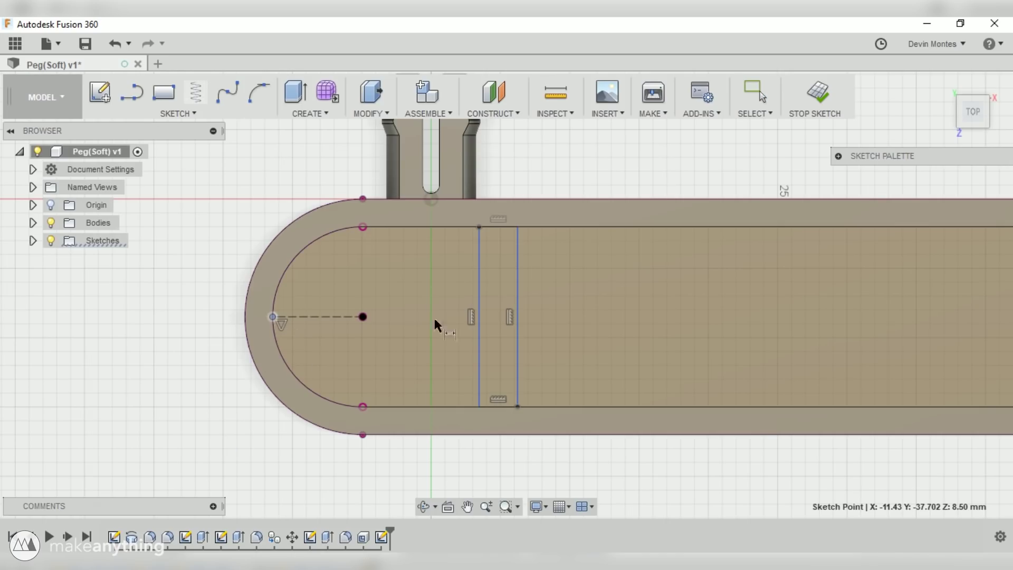
pyautogui.click(475, 328)
pyautogui.click(328, 477)
pyautogui.press('Return')
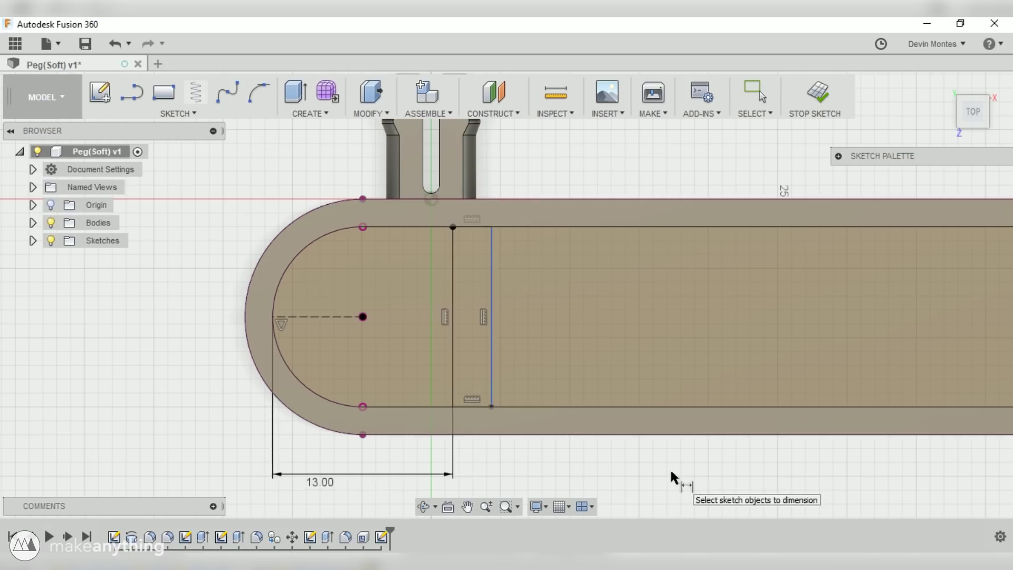
# - Dimension the width between the divider rectangle's two long sides at 2 mm
pyautogui.scroll(-5, 460, 391)
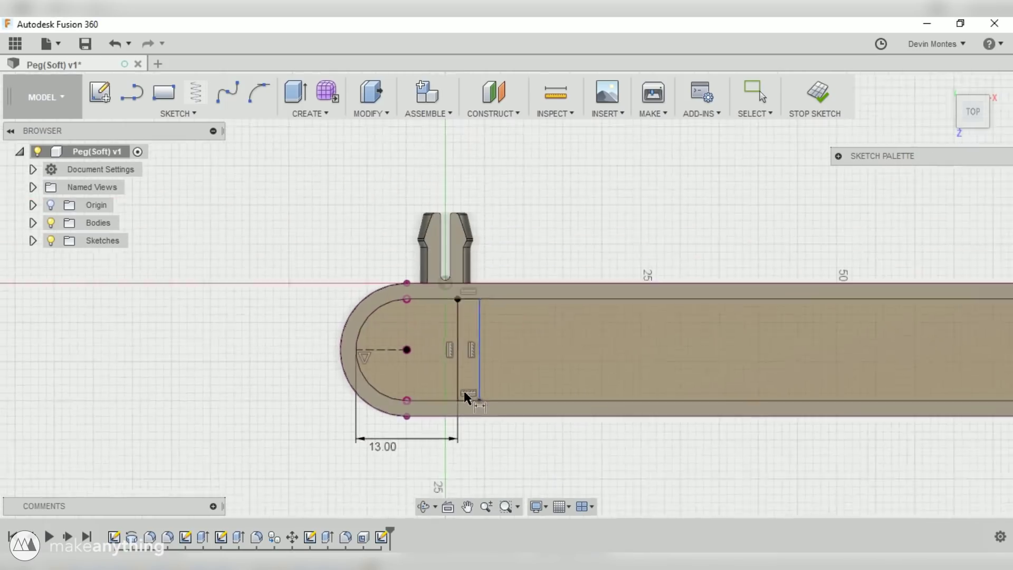
pyautogui.moveTo(359, 442); pyautogui.dragTo(284, 424, button='middle')
pyautogui.click(198, 370)
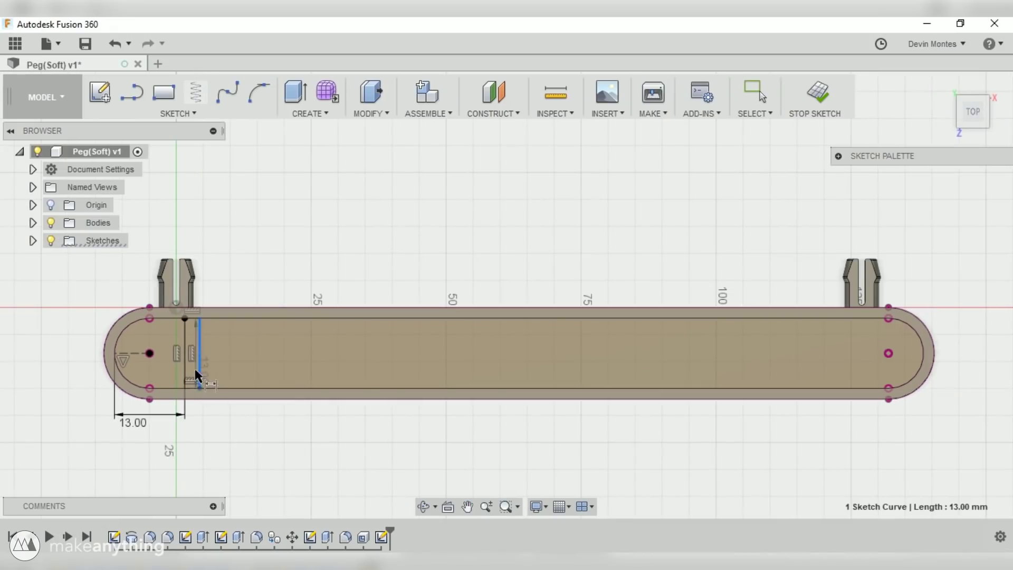
pyautogui.click(186, 368)
pyautogui.click(204, 436)
pyautogui.write('2')
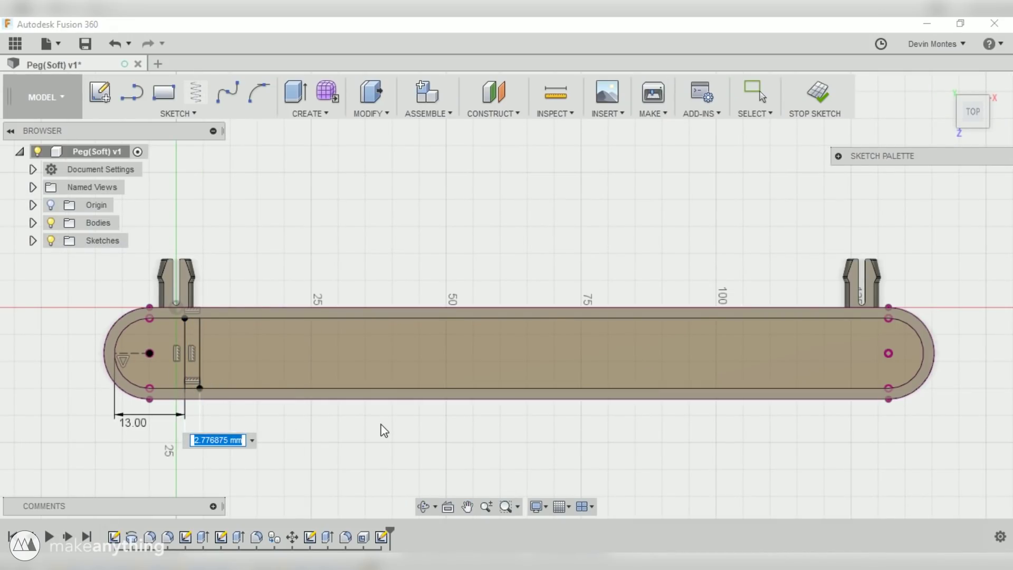
pyautogui.press('Return')
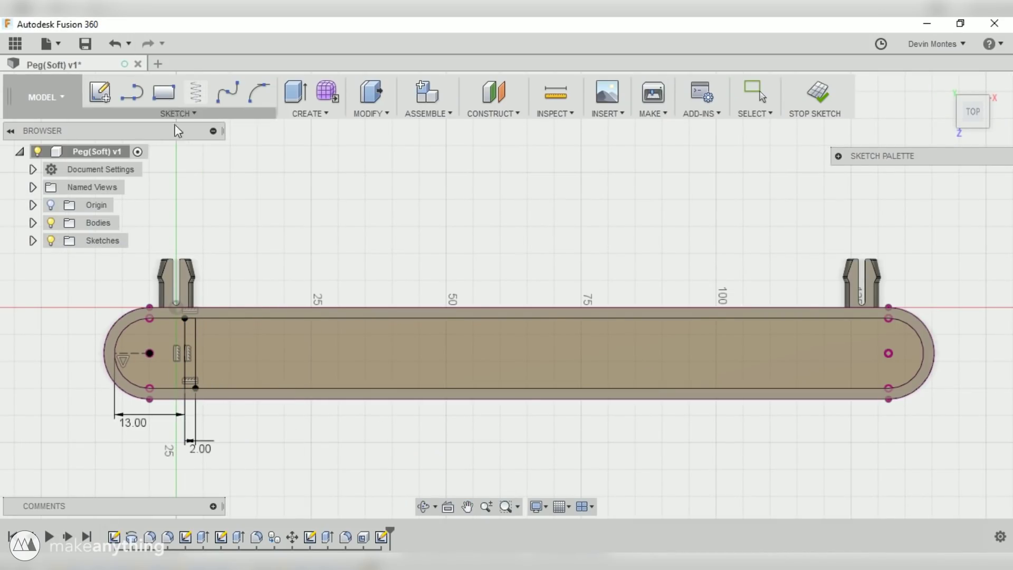
pyautogui.press('Escape')
pyautogui.doubleClick(194, 333)
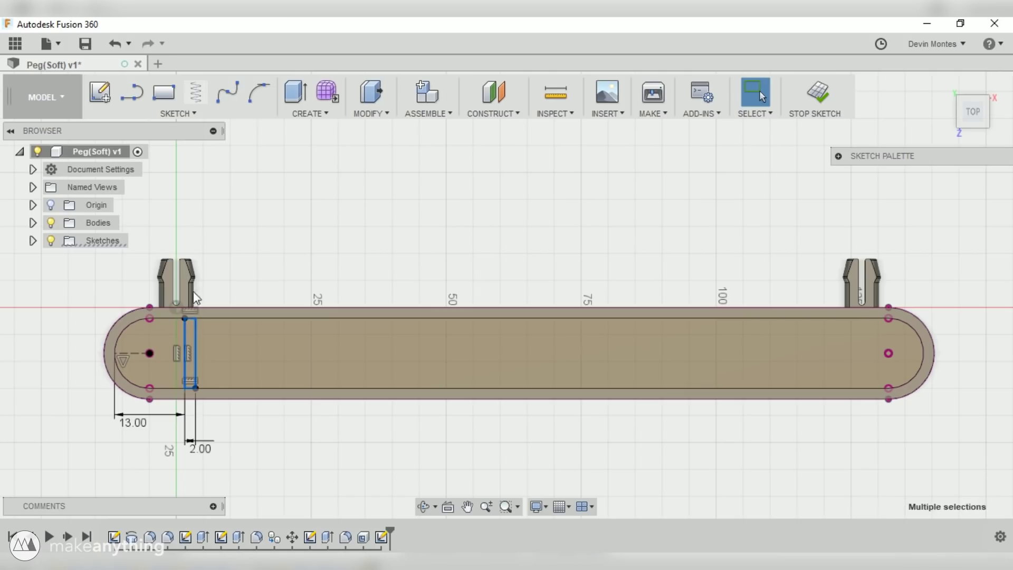
pyautogui.click(177, 114)
pyautogui.click(165, 376)
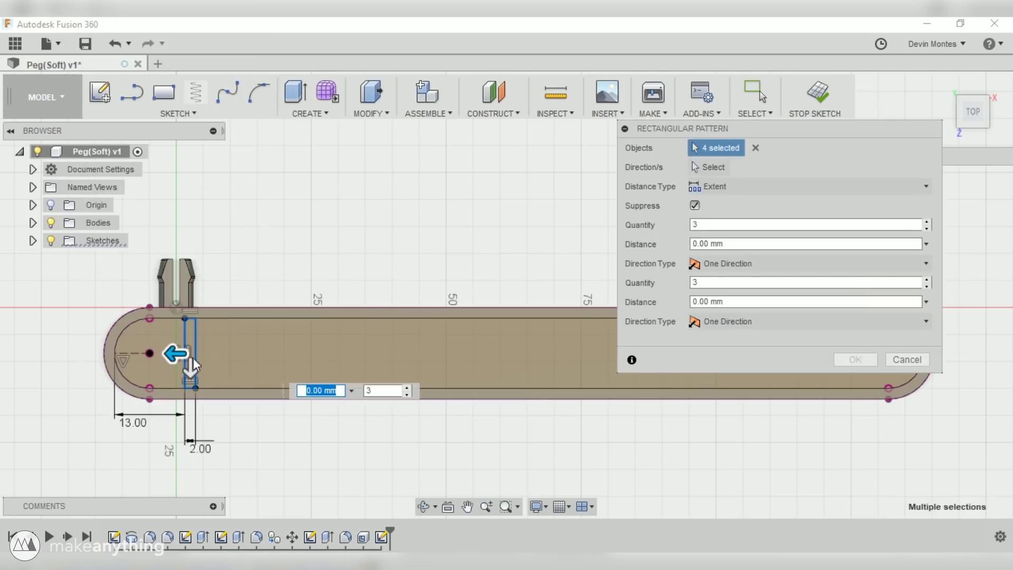
pyautogui.moveTo(176, 354); pyautogui.dragTo(557, 354)
pyautogui.moveTo(555, 413); pyautogui.dragTo(143, 416, button='middle')
pyautogui.scroll(-6, 175, 362)
pyautogui.moveTo(217, 389); pyautogui.dragTo(395, 390, button='middle')
pyautogui.moveTo(369, 362); pyautogui.dragTo(482, 362)
pyautogui.press('Tab')
pyautogui.scroll(5, 177, 359)
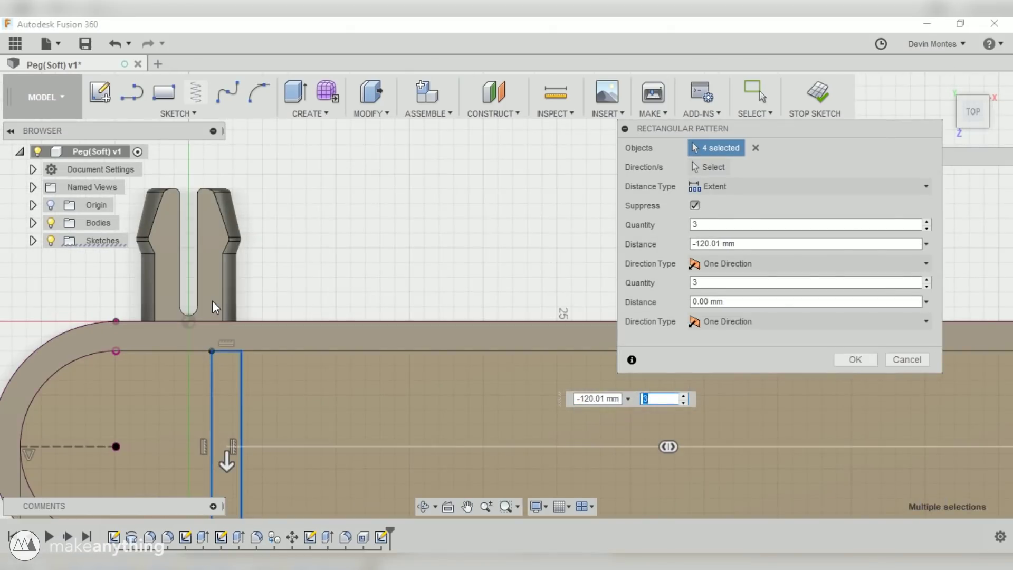
pyautogui.scroll(-5, 212, 306)
pyautogui.scroll(5, 555, 343)
pyautogui.moveTo(263, 426); pyautogui.dragTo(288, 427)
pyautogui.scroll(-3, 291, 426)
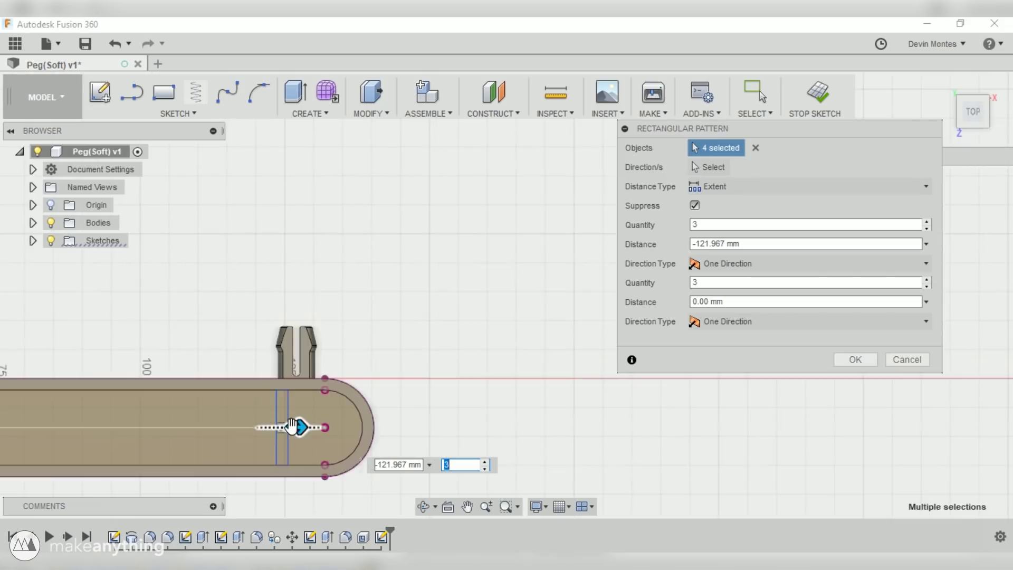
pyautogui.scroll(-4, 292, 425)
pyautogui.click(907, 359)
# - Draw a construction circle at the second rounded end, centred on the arc's centre and touching the inner straight edge
pyautogui.scroll(4, 410, 423)
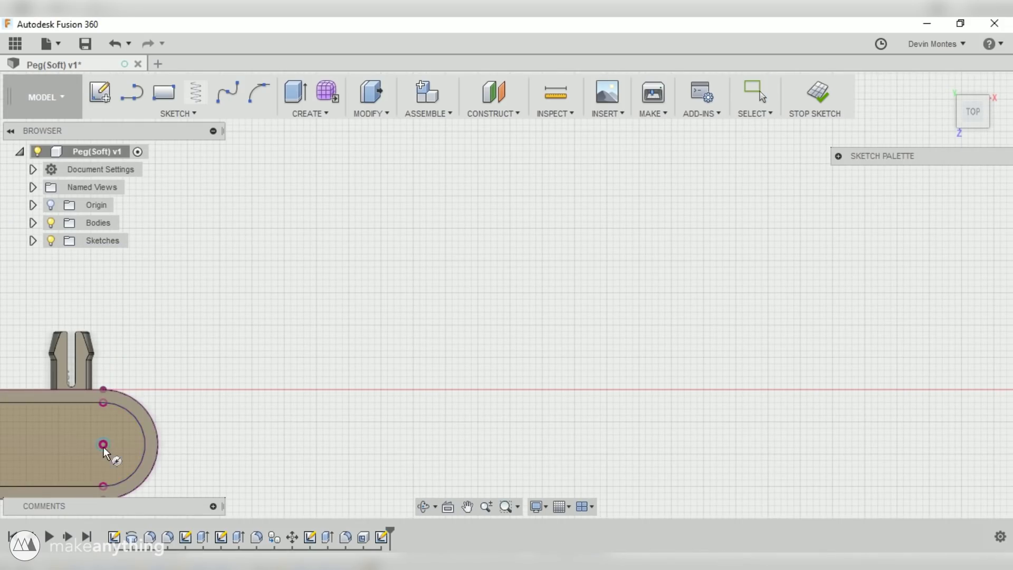
pyautogui.click(103, 404)
pyautogui.press('Escape')
# - Start a rectangular pattern of the divider rectangle along the tray, with an extent of -121.828 mm ending at the construction circle
pyautogui.moveTo(53, 445); pyautogui.dragTo(755, 364, button='middle')
pyautogui.scroll(-4, 887, 346)
pyautogui.doubleClick(267, 363)
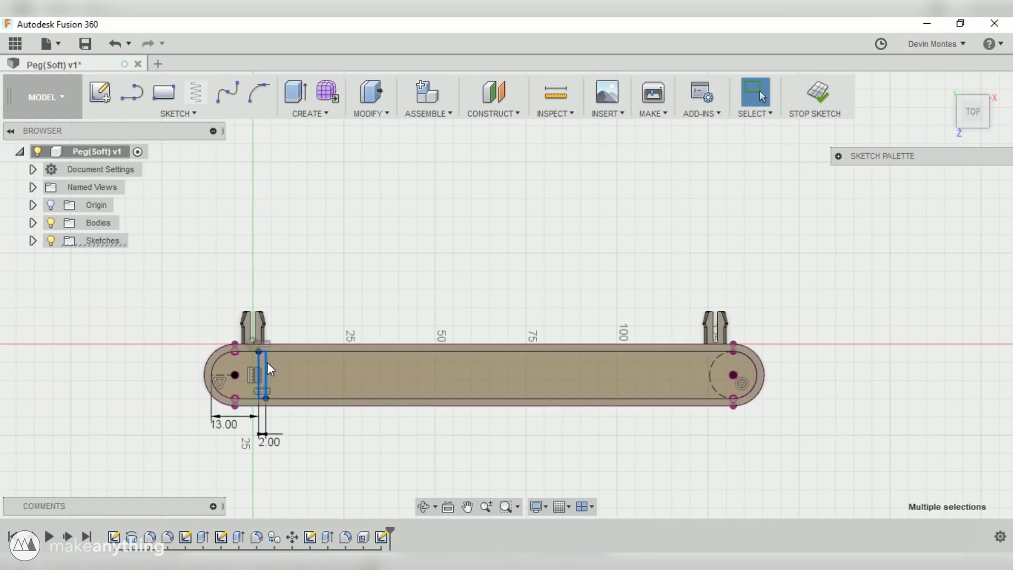
pyautogui.click(195, 113)
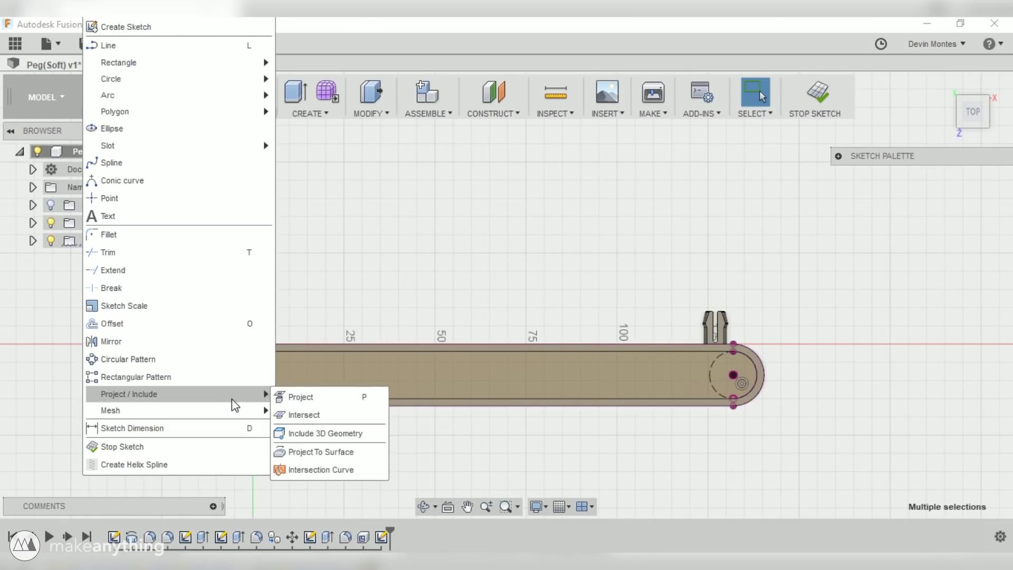
pyautogui.click(236, 378)
pyautogui.moveTo(252, 393); pyautogui.dragTo(684, 443)
pyautogui.moveTo(672, 425); pyautogui.dragTo(270, 444, button='middle')
pyautogui.scroll(2, 269, 443)
pyautogui.scroll(5, 349, 378)
pyautogui.moveTo(245, 372); pyautogui.dragTo(271, 374)
pyautogui.scroll(-5, 244, 418)
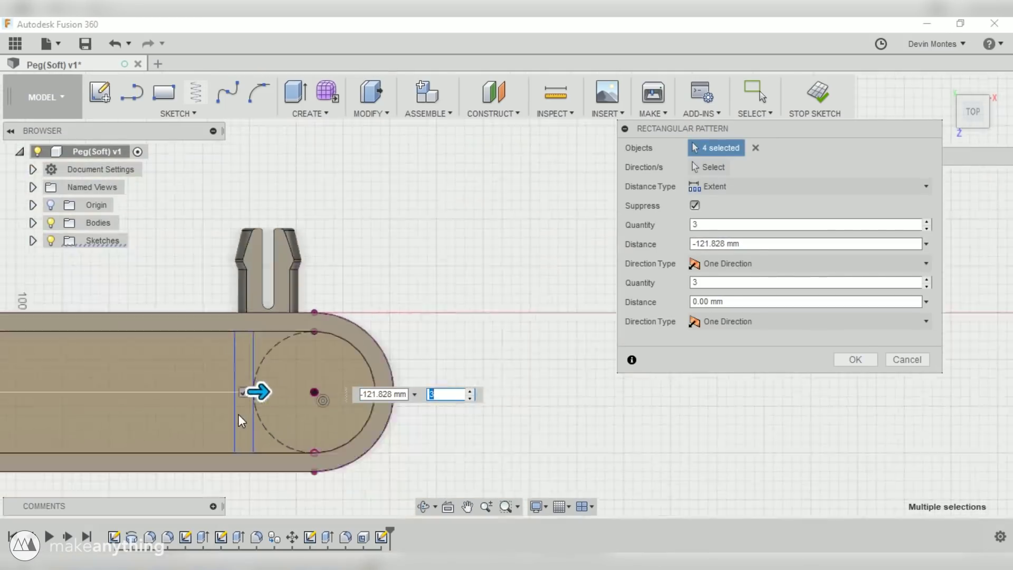
pyautogui.moveTo(262, 441); pyautogui.dragTo(618, 434, button='middle')
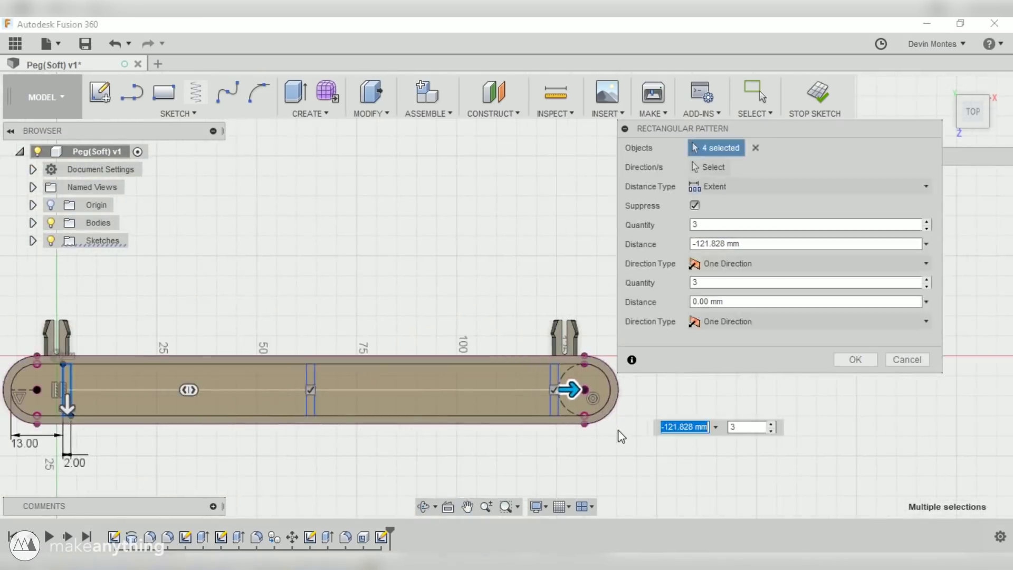
# - Set the pattern quantity along the tray to 10 and create the divider pattern
pyautogui.click(771, 425)
pyautogui.click(784, 430)
pyautogui.click(783, 431)
pyautogui.click(783, 430)
pyautogui.click(784, 430)
pyautogui.click(783, 431)
pyautogui.click(784, 431)
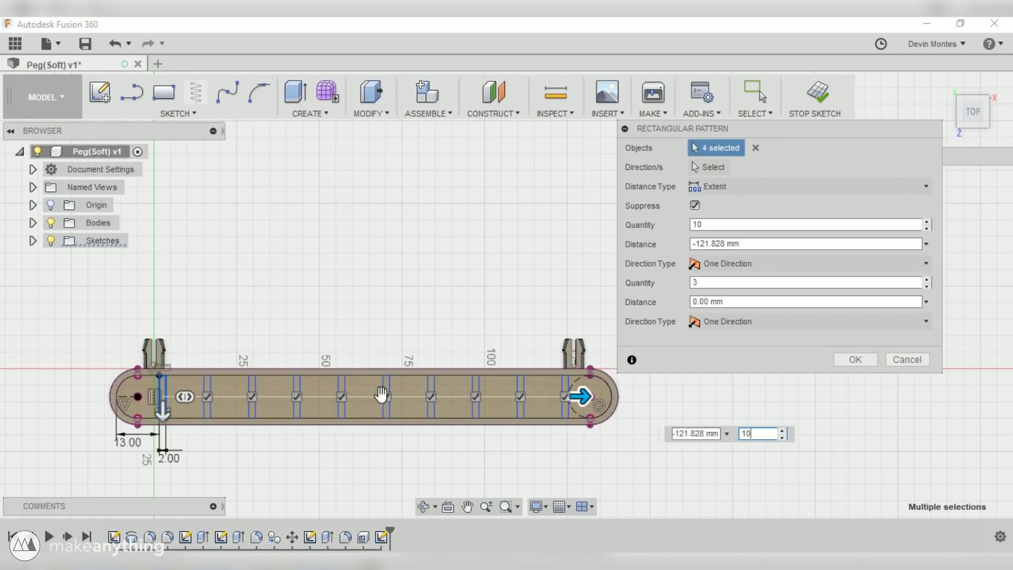
pyautogui.scroll(5, 153, 373)
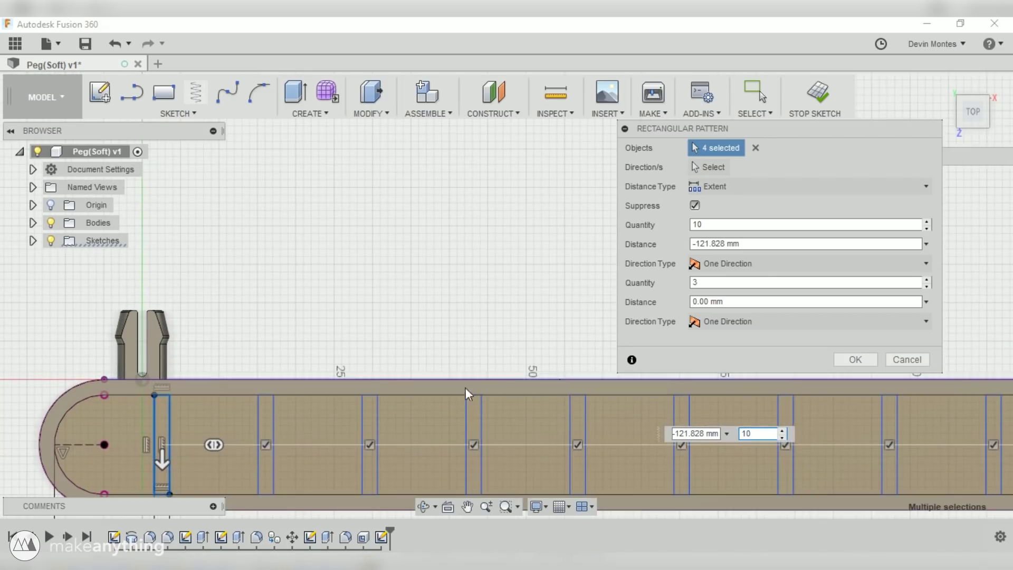
pyautogui.click(856, 359)
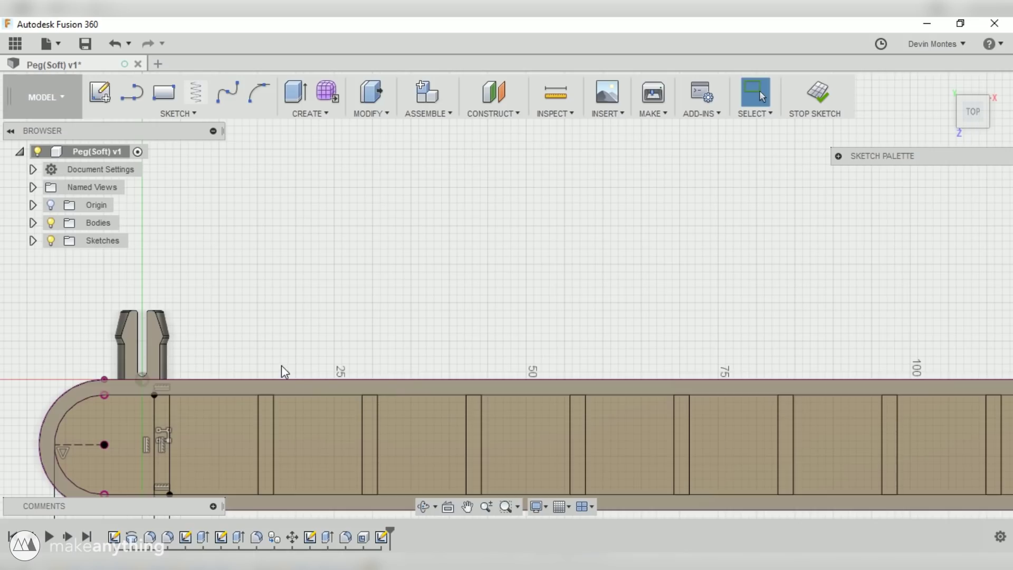
# - Try to dimension the gap between the first two divider rectangles
pyautogui.click(169, 412)
pyautogui.click(258, 414)
pyautogui.click(213, 308)
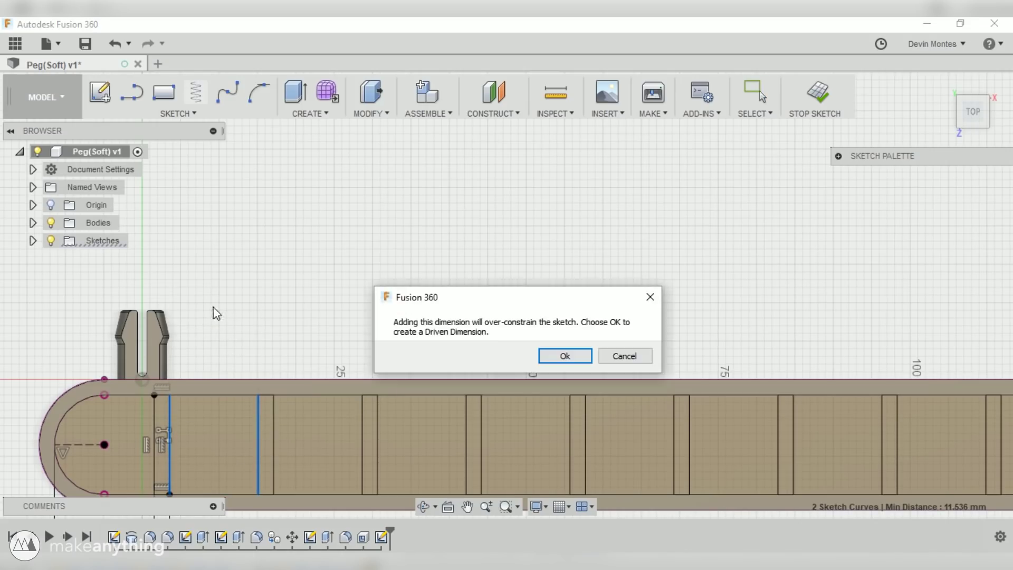
pyautogui.click(637, 354)
pyautogui.scroll(-5, 282, 434)
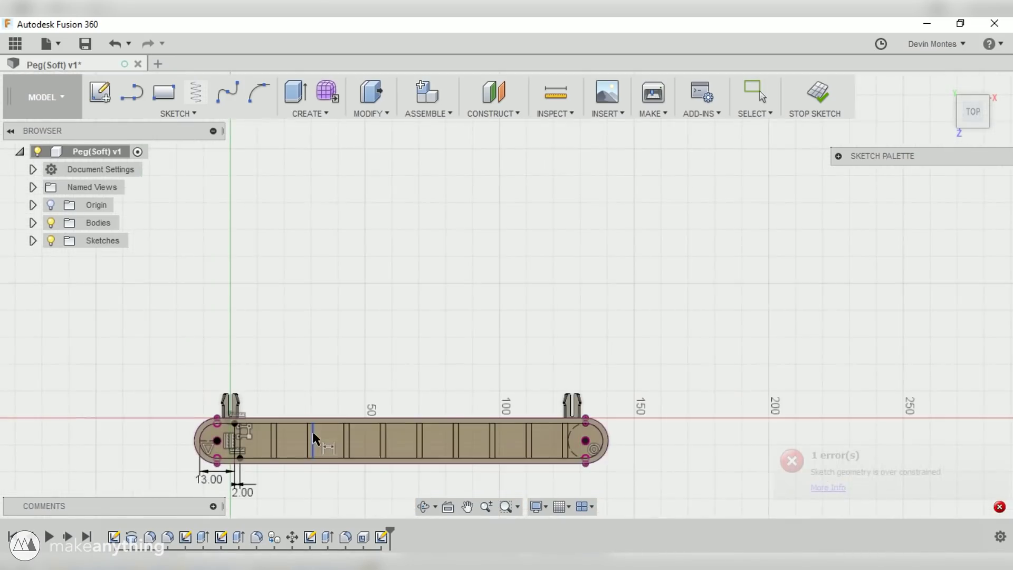
pyautogui.moveTo(312, 432); pyautogui.dragTo(313, 382, button='middle')
pyautogui.press('Escape')
# - Edit the rectangular divider pattern and set its quantity along the tray to 9
pyautogui.scroll(1, 257, 433)
pyautogui.scroll(2, 246, 443)
pyautogui.doubleClick(242, 343)
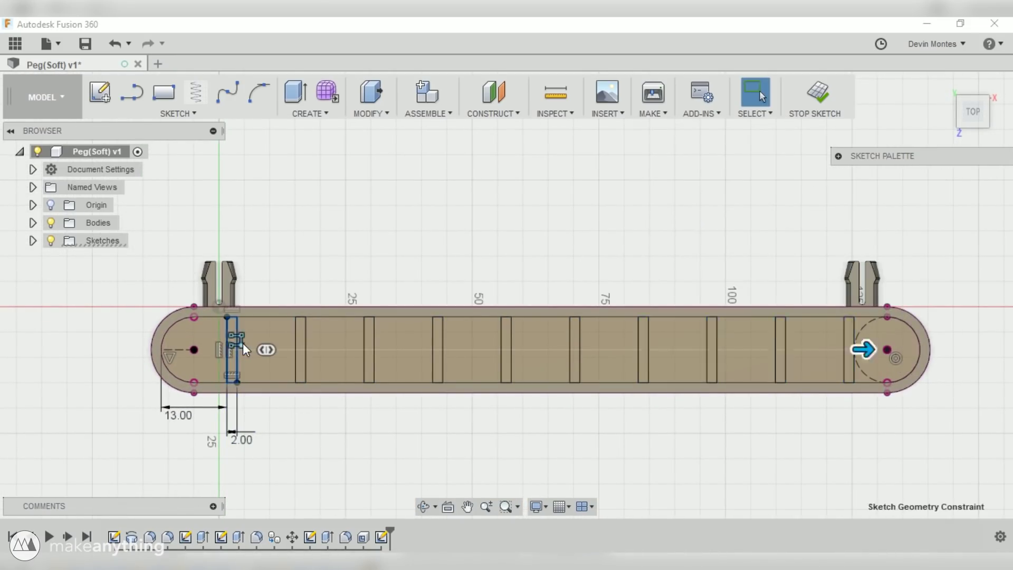
pyautogui.click(997, 391)
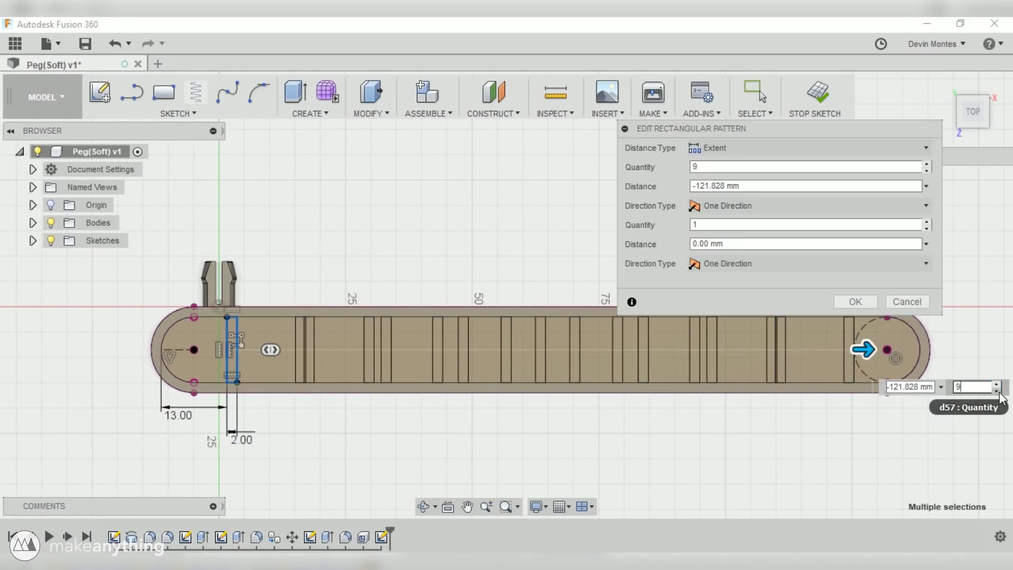
pyautogui.click(855, 302)
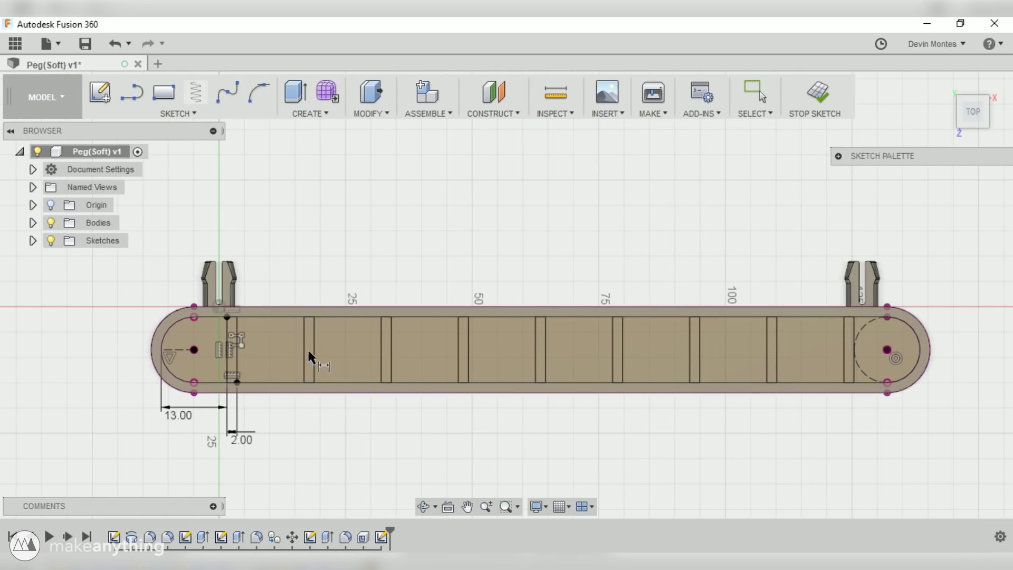
# - Add a driven dimension above the tray for the gap between the first two divider rectangles
pyautogui.click(239, 353)
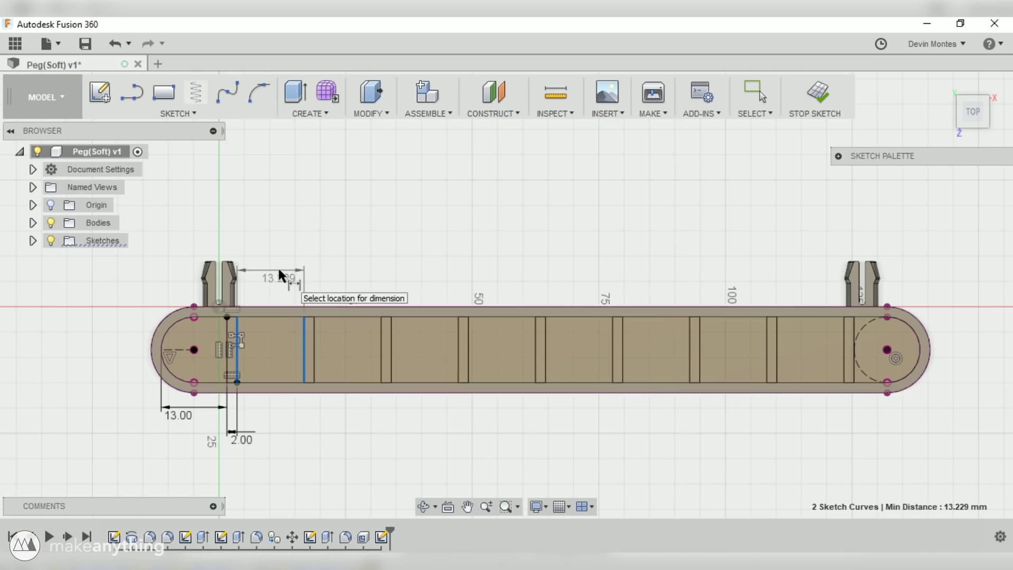
pyautogui.click(277, 266)
pyautogui.click(543, 357)
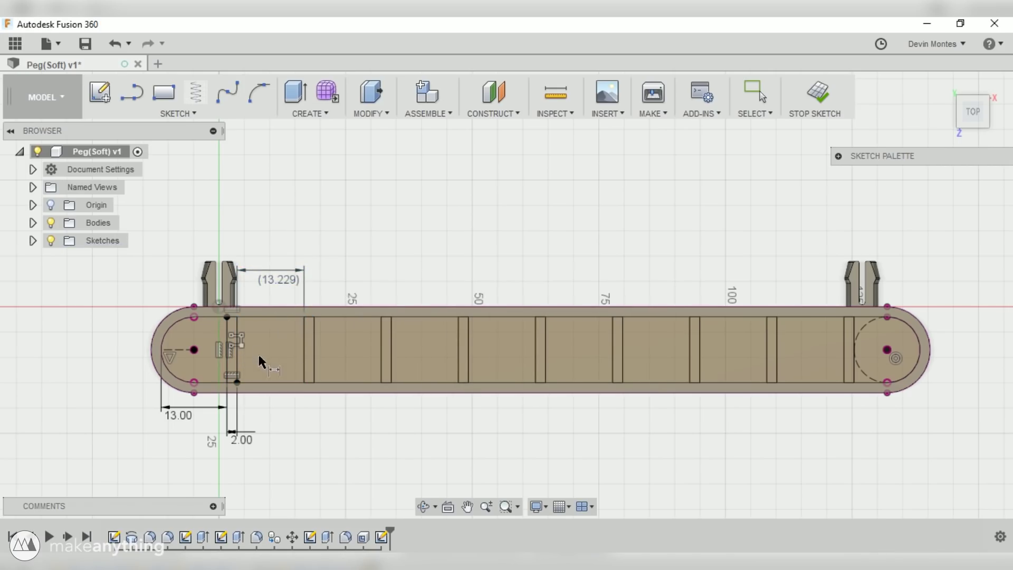
# - Start an extrusion with all nine divider rectangles along the tray floor as profiles
pyautogui.press('e')
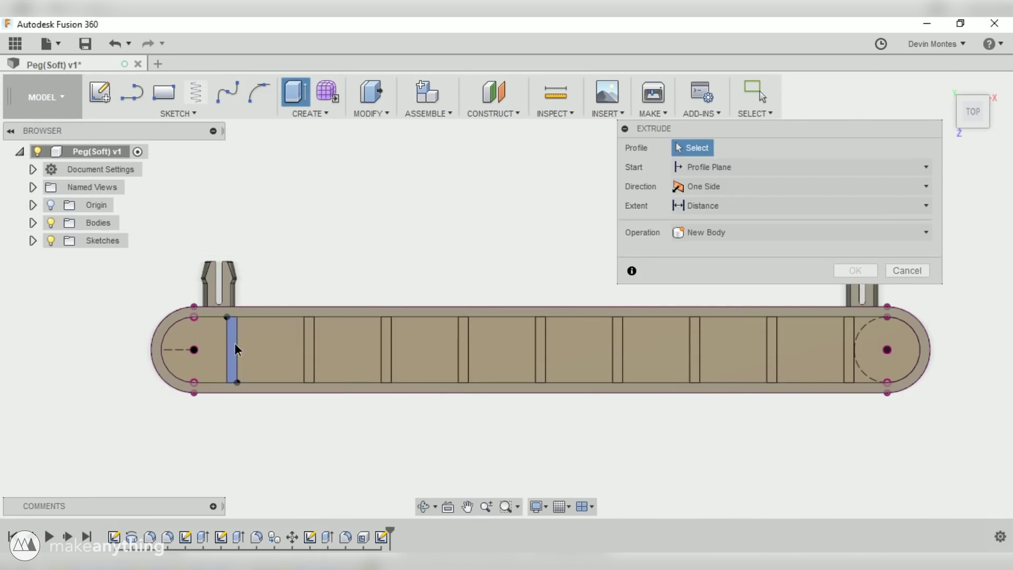
pyautogui.click(233, 346)
pyautogui.click(310, 345)
pyautogui.click(386, 348)
pyautogui.click(461, 350)
pyautogui.moveTo(485, 345); pyautogui.dragTo(145, 334, button='middle')
pyautogui.click(195, 336)
pyautogui.click(267, 334)
pyautogui.click(337, 336)
pyautogui.click(406, 338)
pyautogui.click(479, 341)
# - Extend the nine divider profiles upward inside the tray to a distance of 40 mm
pyautogui.keyDown('shift'); pyautogui.moveTo(527, 433); pyautogui.dragTo(537, 375, button='middle'); pyautogui.keyUp('shift')
pyautogui.scroll(-3, 537, 376)
pyautogui.moveTo(494, 442); pyautogui.dragTo(495, 404)
pyautogui.keyDown('shift'); pyautogui.moveTo(494, 405); pyautogui.dragTo(547, 436, button='middle'); pyautogui.keyUp('shift')
pyautogui.moveTo(495, 411); pyautogui.dragTo(493, 399)
pyautogui.keyDown('shift'); pyautogui.moveTo(547, 419); pyautogui.dragTo(555, 396, button='middle'); pyautogui.keyUp('shift')
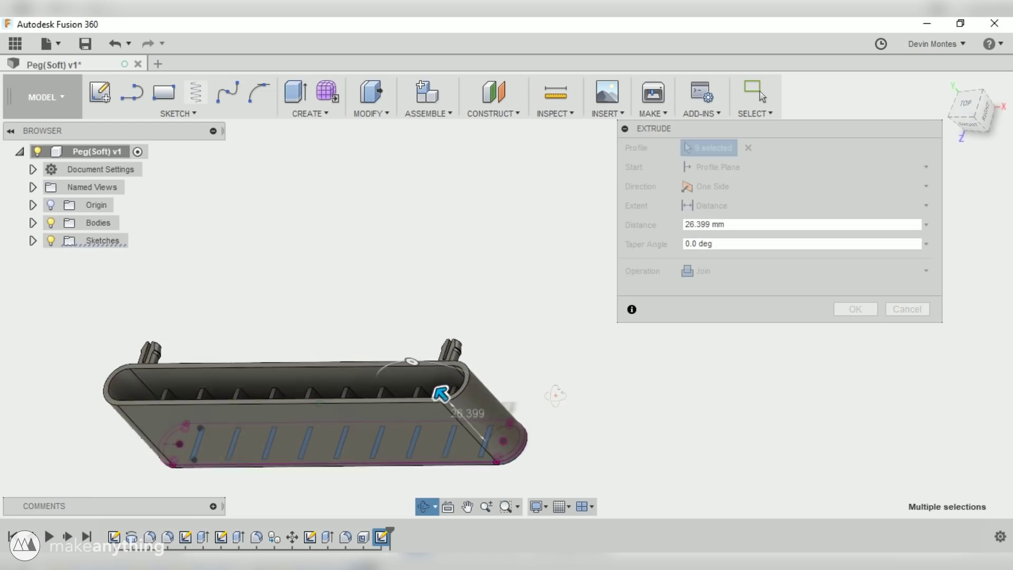
pyautogui.scroll(4, 437, 381)
pyautogui.moveTo(470, 438); pyautogui.dragTo(467, 435)
pyautogui.moveTo(467, 435); pyautogui.dragTo(461, 428)
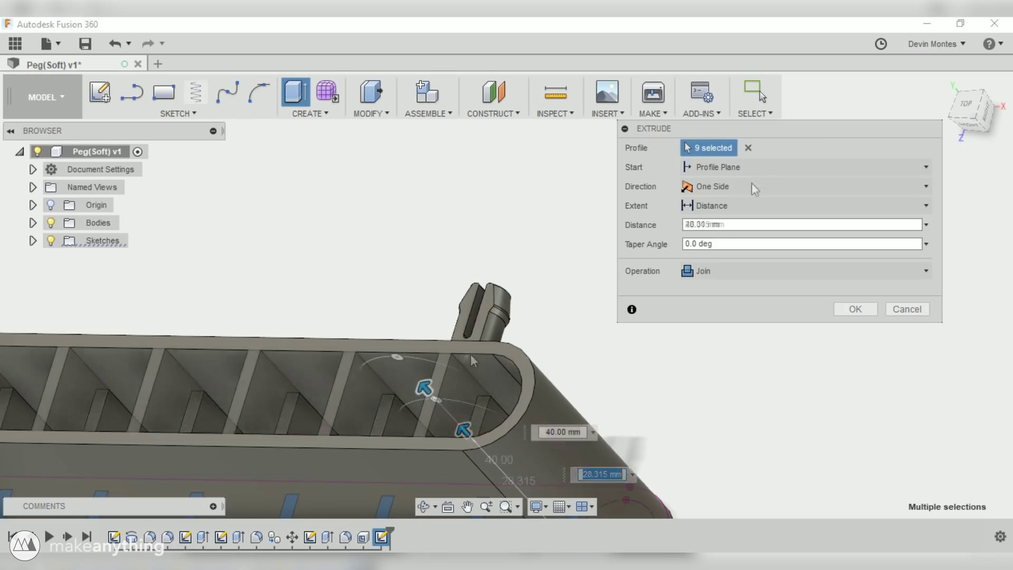
# - Set the extrusion extent to To Object, ending at the tray's top rim face, and switch the Chain Faces option
pyautogui.click(741, 206)
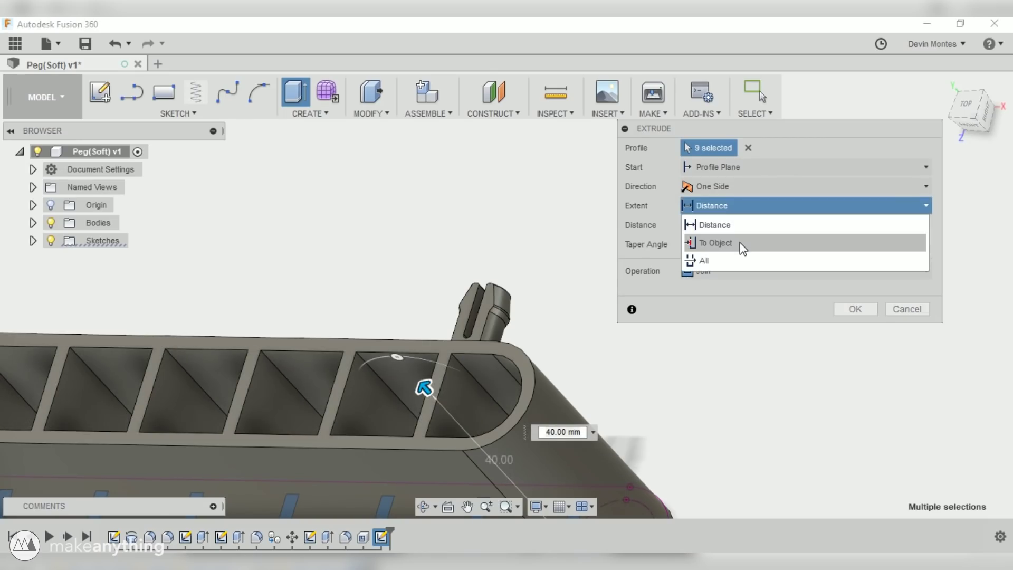
pyautogui.click(740, 243)
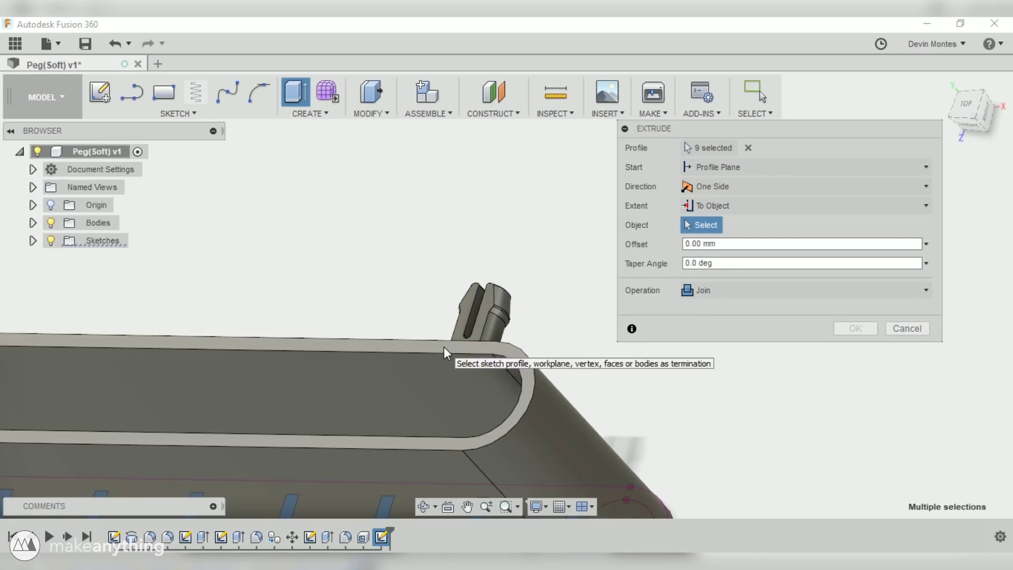
pyautogui.click(444, 347)
pyautogui.click(709, 263)
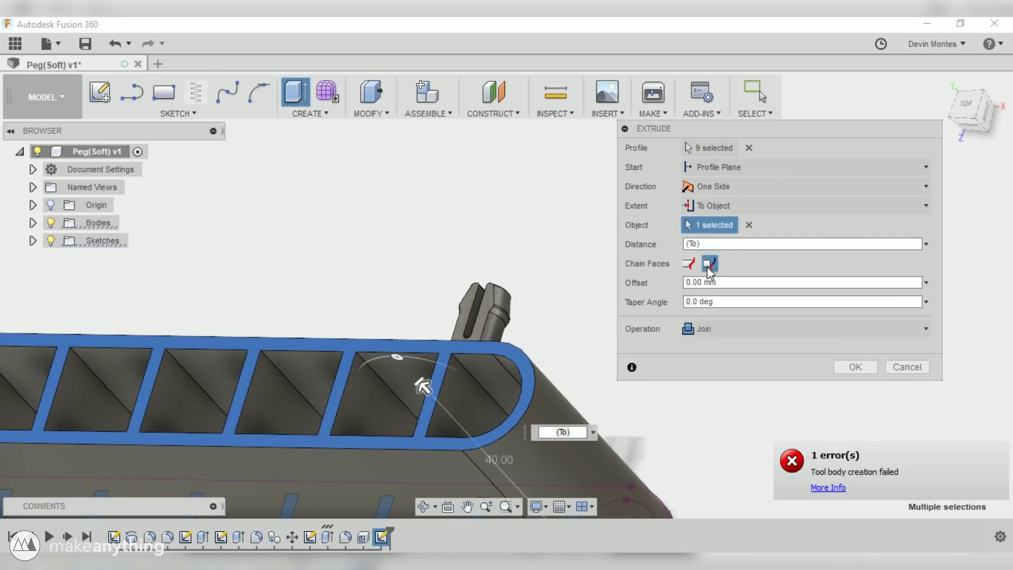
# - Offset the dividers' end by -10 mm from the rim face and complete the extrusion as a Join
pyautogui.click(724, 284)
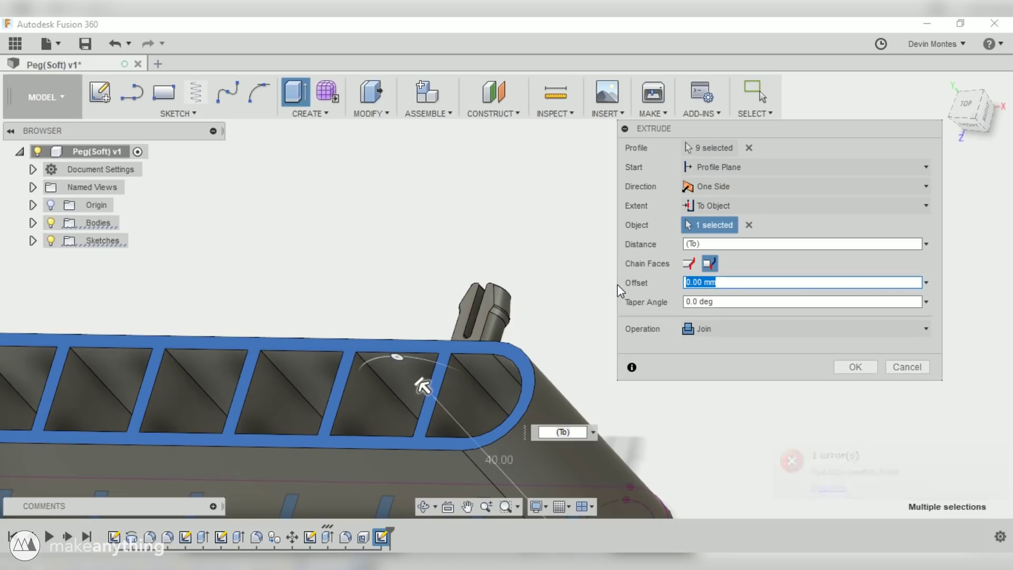
pyautogui.write('10')
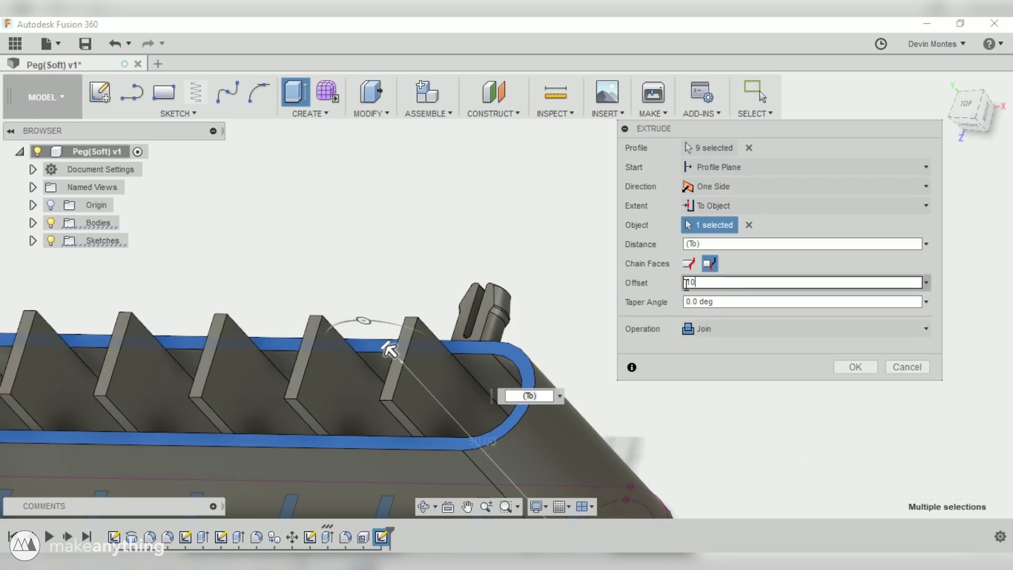
pyautogui.write('-')
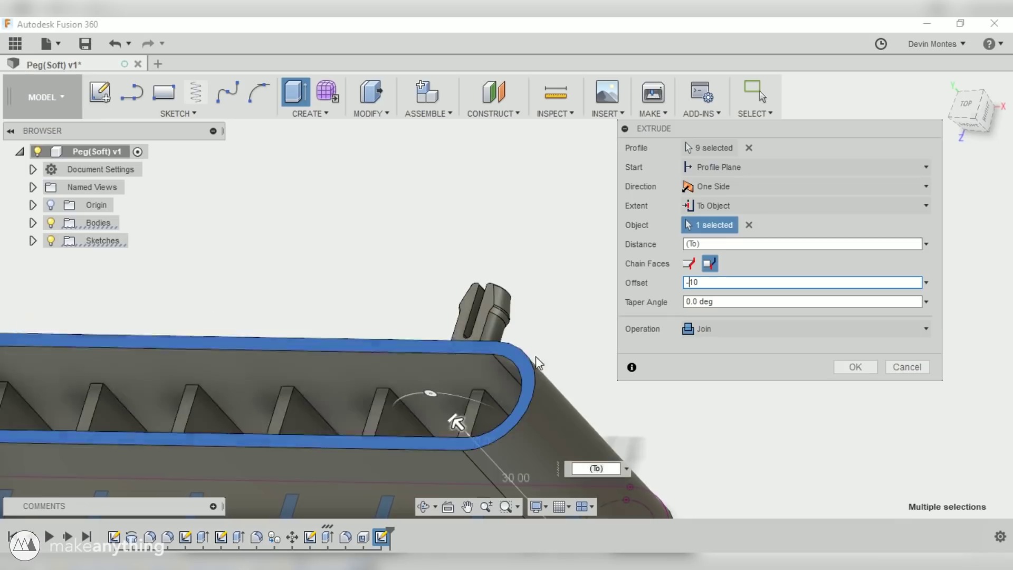
pyautogui.keyDown('shift'); pyautogui.moveTo(421, 326); pyautogui.dragTo(456, 364, button='middle'); pyautogui.keyUp('shift')
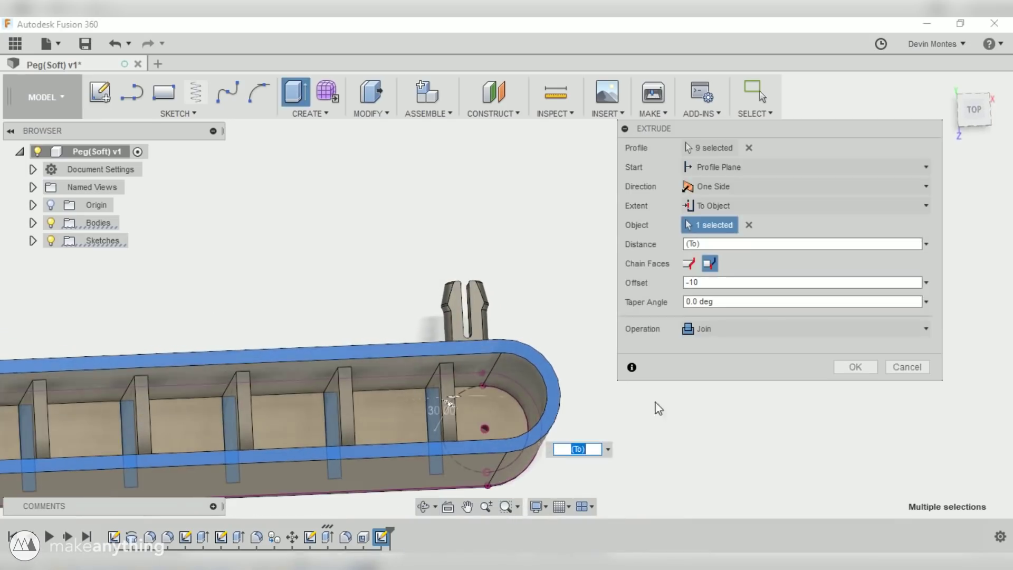
pyautogui.click(856, 368)
pyautogui.press('F6')
pyautogui.keyDown('shift'); pyautogui.moveTo(455, 422); pyautogui.dragTo(432, 378, button='middle'); pyautogui.keyUp('shift')
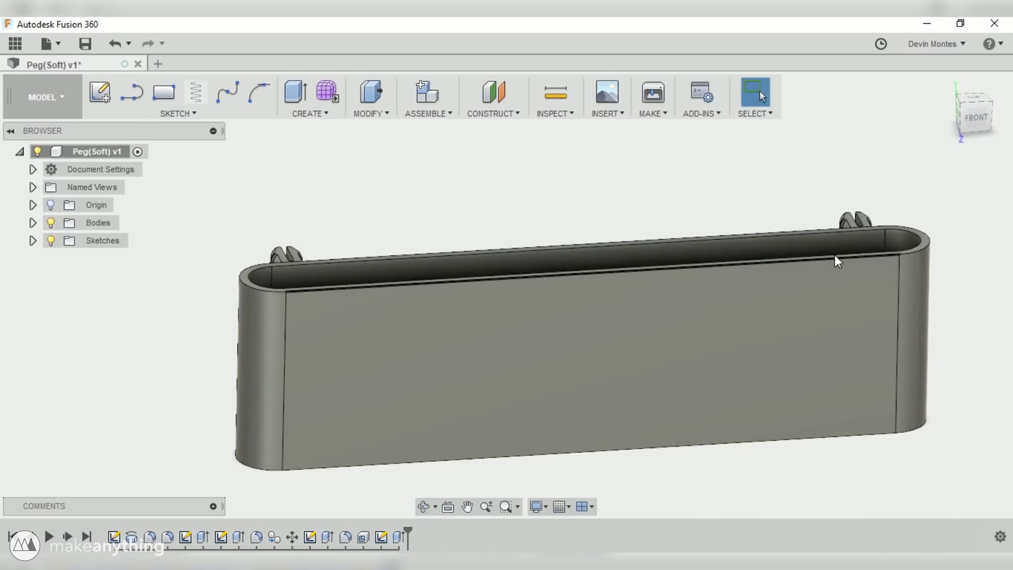
pyautogui.scroll(-4, 838, 261)
pyautogui.keyDown('shift'); pyautogui.moveTo(749, 328); pyautogui.dragTo(584, 413, button='middle'); pyautogui.keyUp('shift')
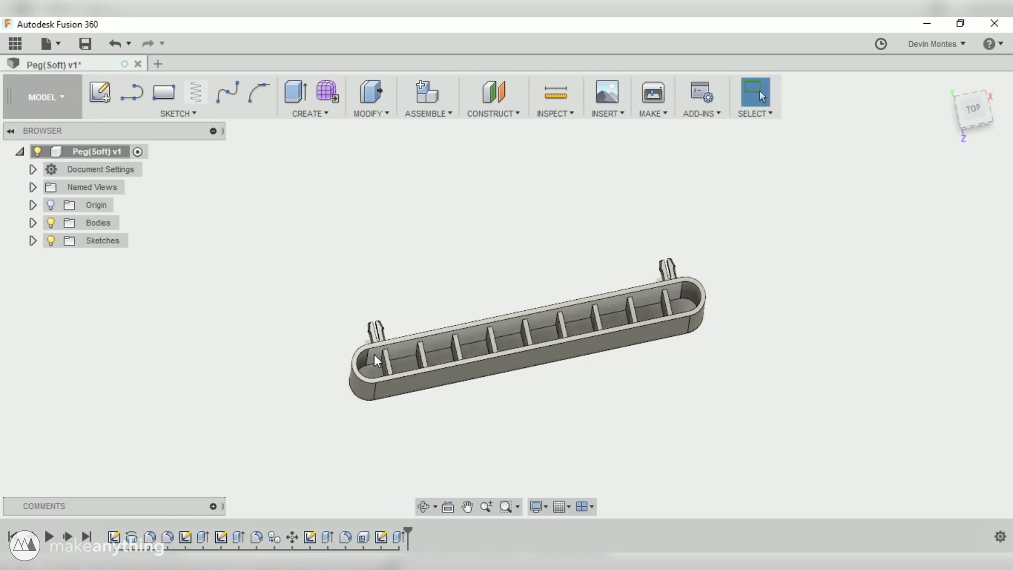
# - Chamfer the outer edge around the tray's bottom face
pyautogui.keyDown('shift'); pyautogui.moveTo(518, 430); pyautogui.dragTo(526, 380, button='middle'); pyautogui.keyUp('shift')
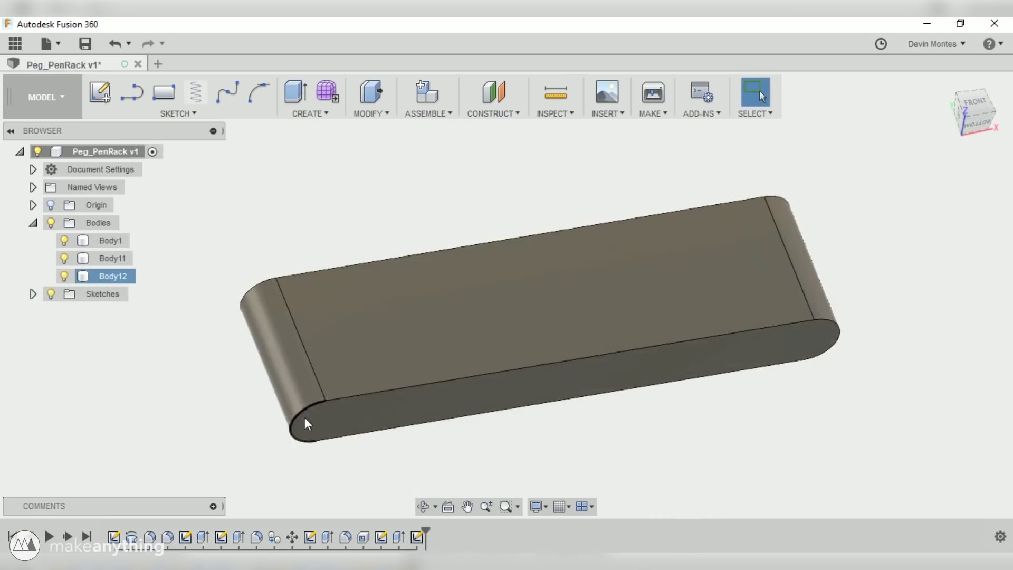
pyautogui.scroll(5, 375, 393)
pyautogui.write('sha')
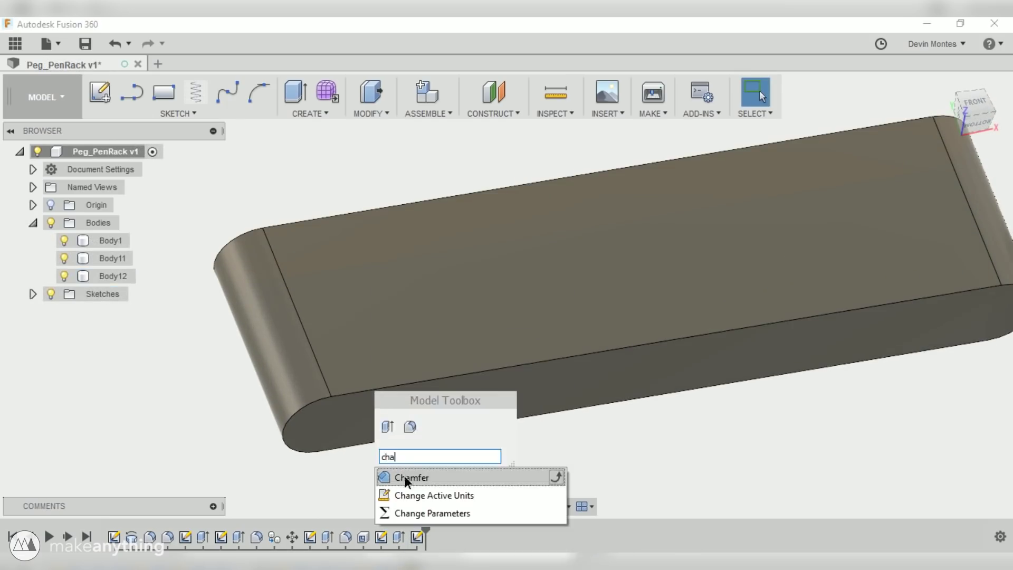
pyautogui.click(404, 478)
pyautogui.click(373, 389)
pyautogui.click(874, 240)
# - Start a 1 mm constant-radius fillet on both top edges of the first three dividers inside the tray
pyautogui.keyDown('shift'); pyautogui.moveTo(808, 264); pyautogui.dragTo(828, 305, button='middle'); pyautogui.keyUp('shift')
pyautogui.scroll(-3, 532, 348)
pyautogui.keyDown('shift'); pyautogui.moveTo(532, 343); pyautogui.dragTo(530, 440, button='middle'); pyautogui.keyUp('shift')
pyautogui.scroll(5, 315, 402)
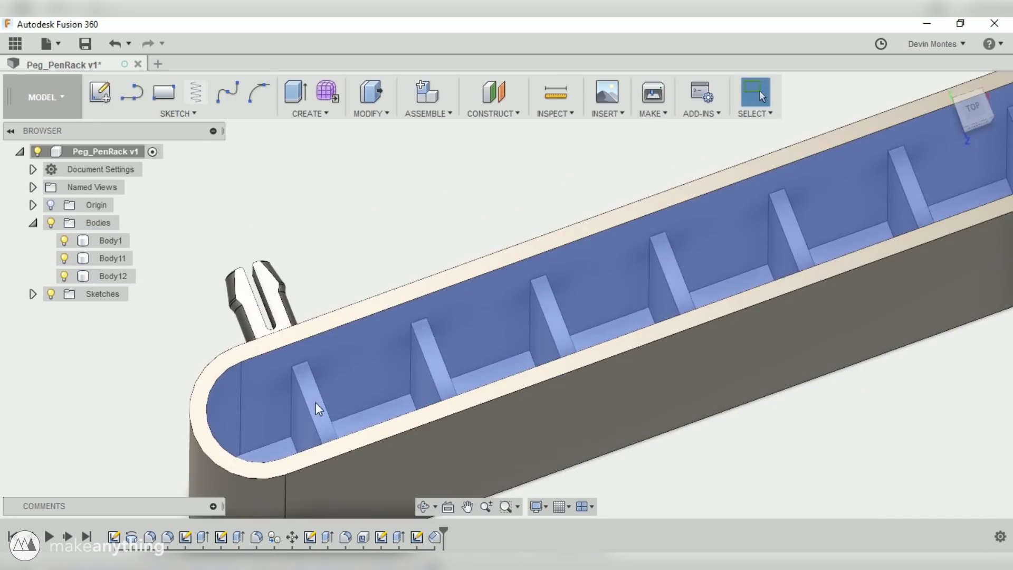
pyautogui.press('f')
pyautogui.click(308, 403)
pyautogui.click(322, 404)
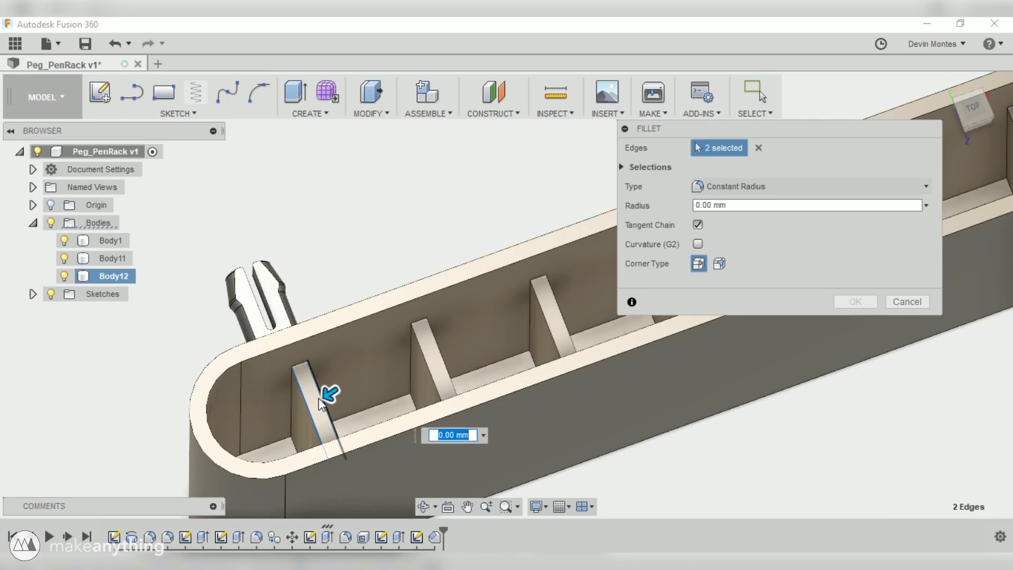
pyautogui.write('1')
pyautogui.click(428, 364)
pyautogui.click(444, 365)
pyautogui.click(541, 304)
pyautogui.click(557, 305)
# - Add both top edges of the fourth to seventh dividers to the fillet selection
pyautogui.moveTo(558, 306); pyautogui.dragTo(251, 410, button='middle')
pyautogui.scroll(-1, 251, 409)
pyautogui.click(341, 375)
pyautogui.click(358, 375)
pyautogui.click(449, 336)
pyautogui.click(465, 332)
pyautogui.moveTo(532, 291); pyautogui.dragTo(225, 367, button='middle')
pyautogui.click(249, 365)
pyautogui.click(265, 364)
pyautogui.click(361, 334)
pyautogui.click(378, 334)
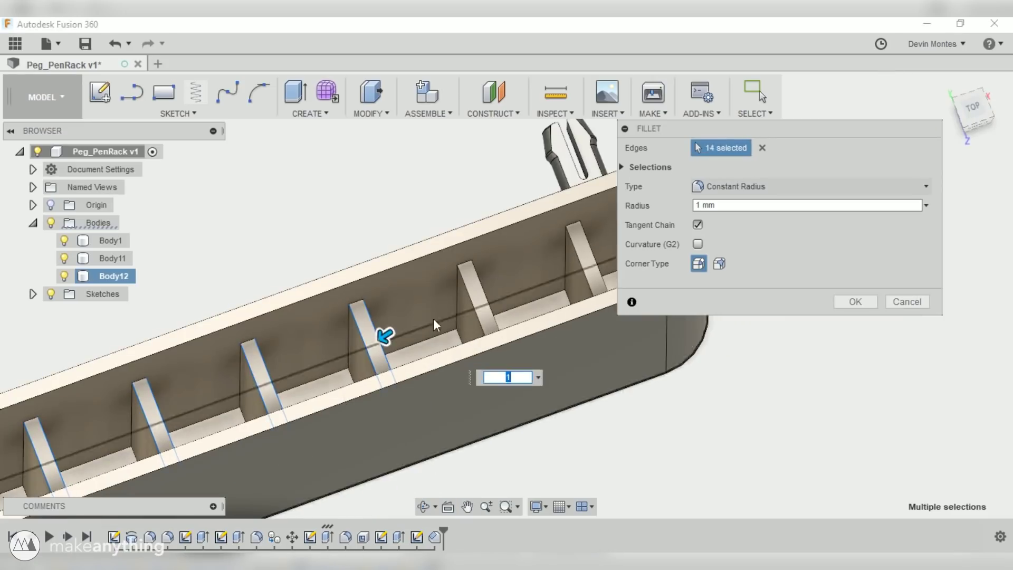
# - Add both top edges of the last two dividers and complete the fillet
pyautogui.click(468, 302)
pyautogui.click(483, 285)
pyautogui.moveTo(483, 285); pyautogui.dragTo(317, 353, button='middle')
pyautogui.click(379, 336)
pyautogui.click(397, 335)
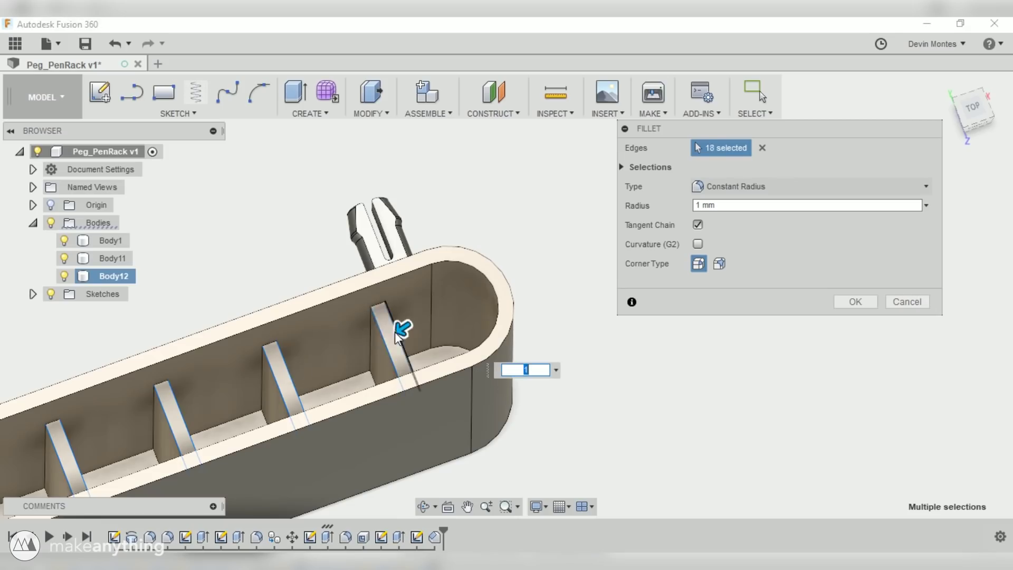
pyautogui.click(855, 301)
# - Start a Move/Copy of the tray body with Create Copy enabled
pyautogui.scroll(-5, 396, 404)
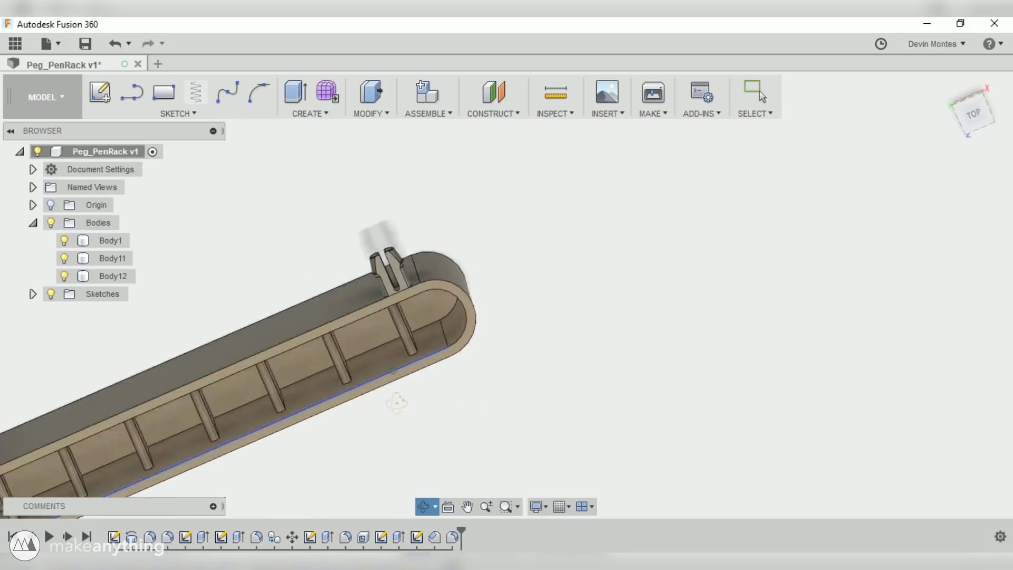
pyautogui.scroll(4, 305, 317)
pyautogui.keyDown('shift'); pyautogui.moveTo(356, 396); pyautogui.dragTo(368, 364, button='middle'); pyautogui.keyUp('shift')
pyautogui.scroll(-4, 366, 422)
pyautogui.moveTo(396, 425); pyautogui.dragTo(436, 401, button='middle')
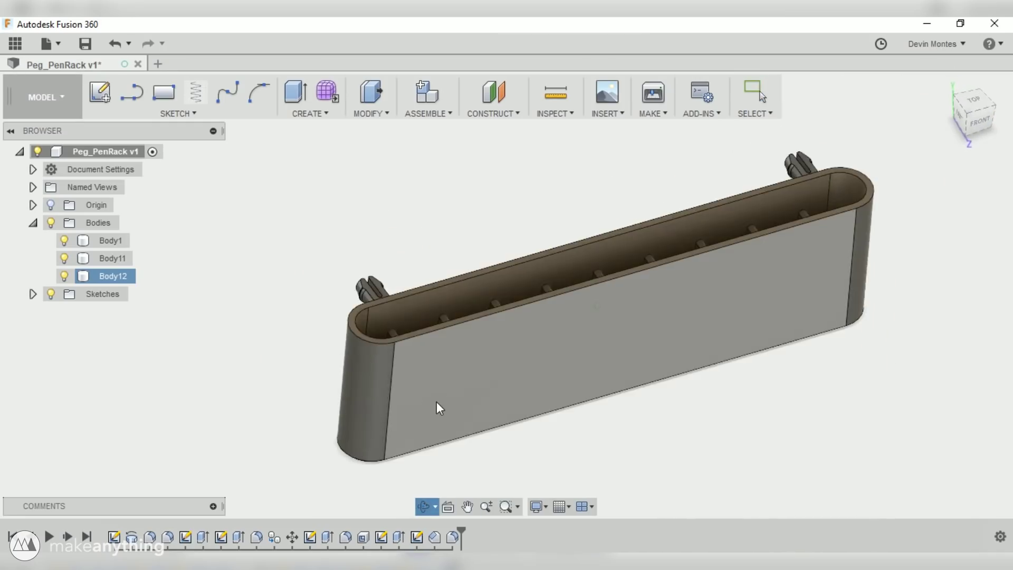
pyautogui.scroll(-4, 433, 414)
pyautogui.moveTo(551, 441); pyautogui.dragTo(426, 438, button='middle')
pyautogui.write('smove')
pyautogui.press('Return')
pyautogui.scroll(3, 426, 467)
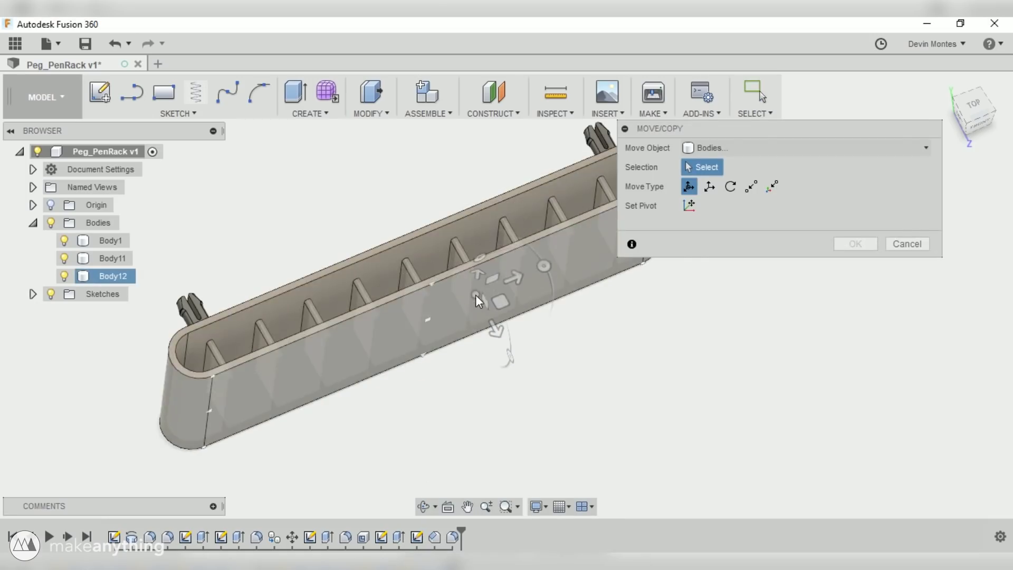
pyautogui.click(477, 294)
pyautogui.click(689, 340)
pyautogui.keyDown('shift'); pyautogui.moveTo(572, 392); pyautogui.dragTo(502, 414, button='middle'); pyautogui.keyUp('shift')
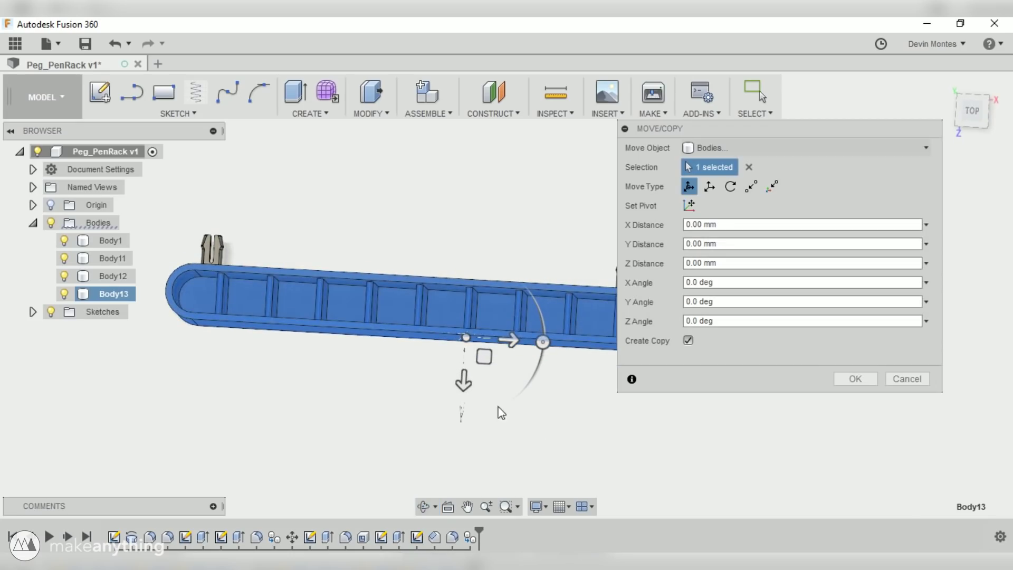
# - Shift the tray copy 15 mm in Z and -20 mm in Y, and complete the move
pyautogui.moveTo(464, 384); pyautogui.dragTo(465, 434)
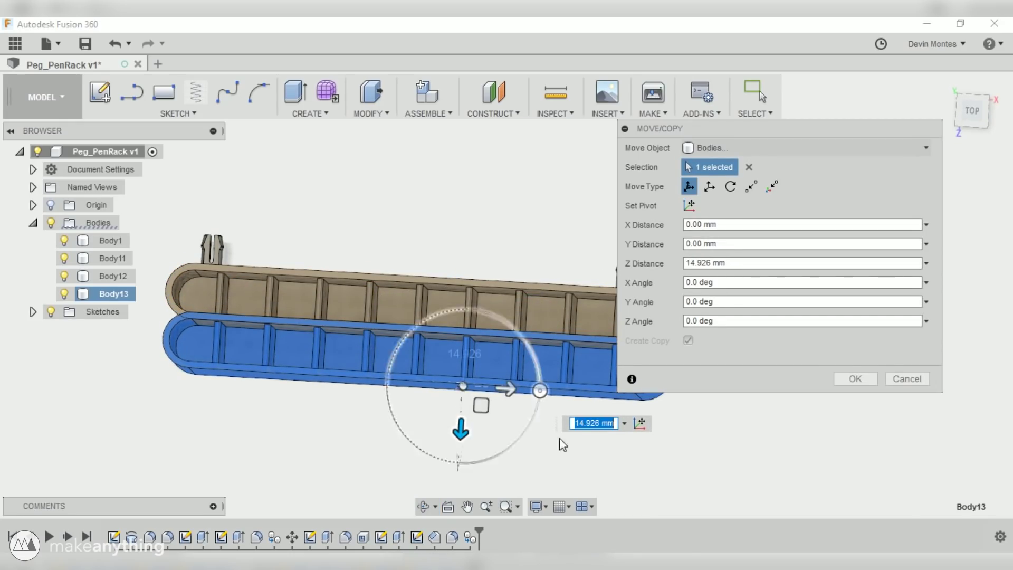
pyautogui.write('15')
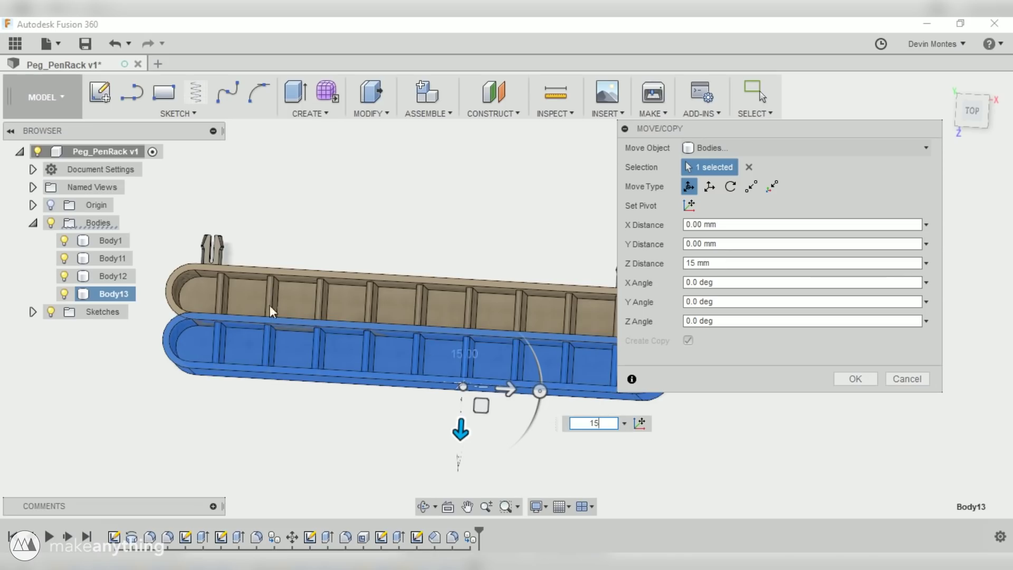
pyautogui.keyDown('shift'); pyautogui.moveTo(347, 423); pyautogui.dragTo(346, 345, button='middle'); pyautogui.keyUp('shift')
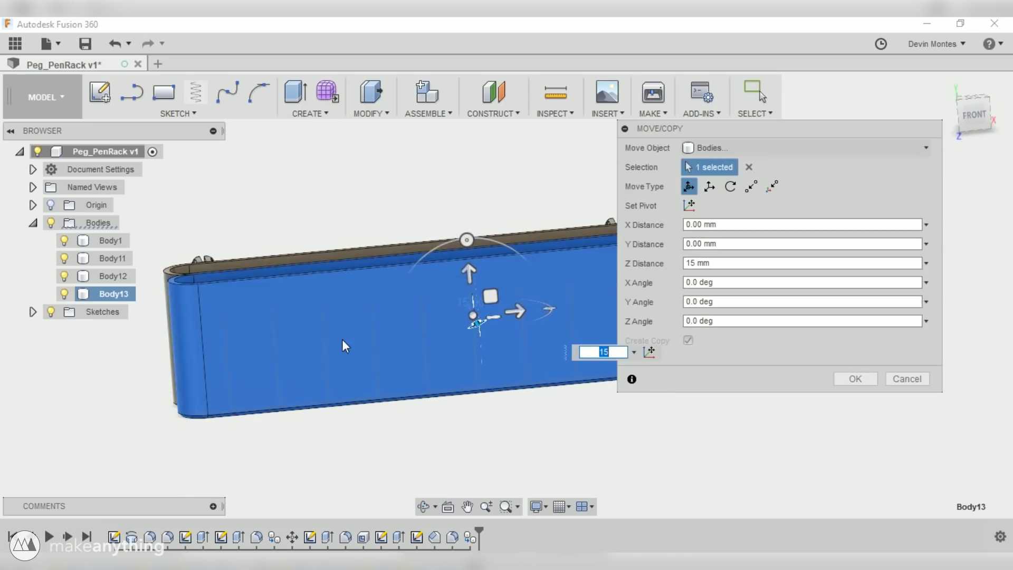
pyautogui.moveTo(474, 283); pyautogui.dragTo(474, 310)
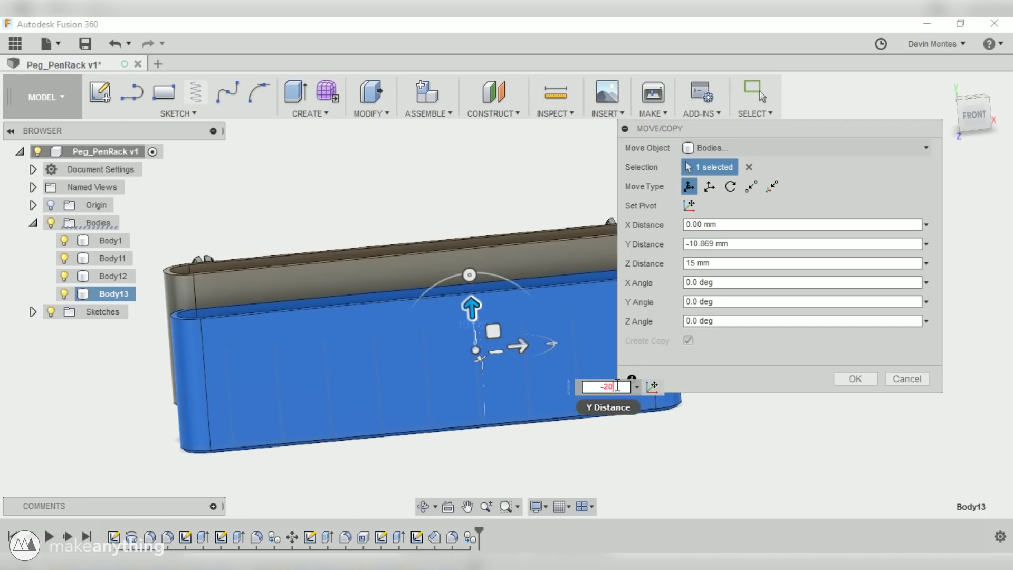
pyautogui.press('Return')
pyautogui.keyDown('shift'); pyautogui.moveTo(275, 356); pyautogui.dragTo(240, 385, button='middle'); pyautogui.keyUp('shift')
pyautogui.press('Return')
# - Make the copied front tray taller by offsetting its top rim face upward with Press Pull
pyautogui.keyDown('shift'); pyautogui.moveTo(362, 319); pyautogui.dragTo(346, 140, button='middle'); pyautogui.keyUp('shift')
pyautogui.press('q')
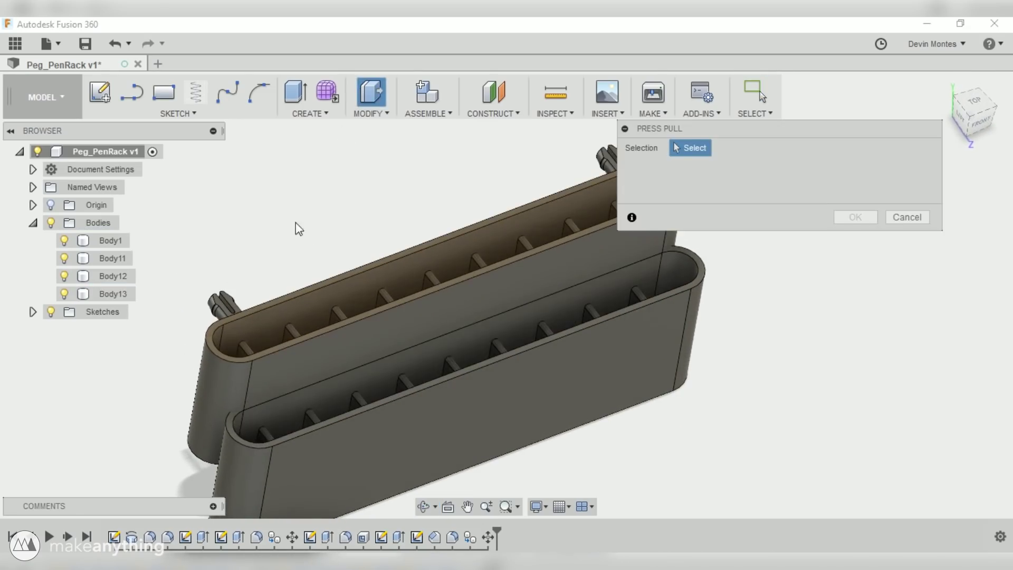
pyautogui.scroll(3, 232, 423)
pyautogui.click(227, 413)
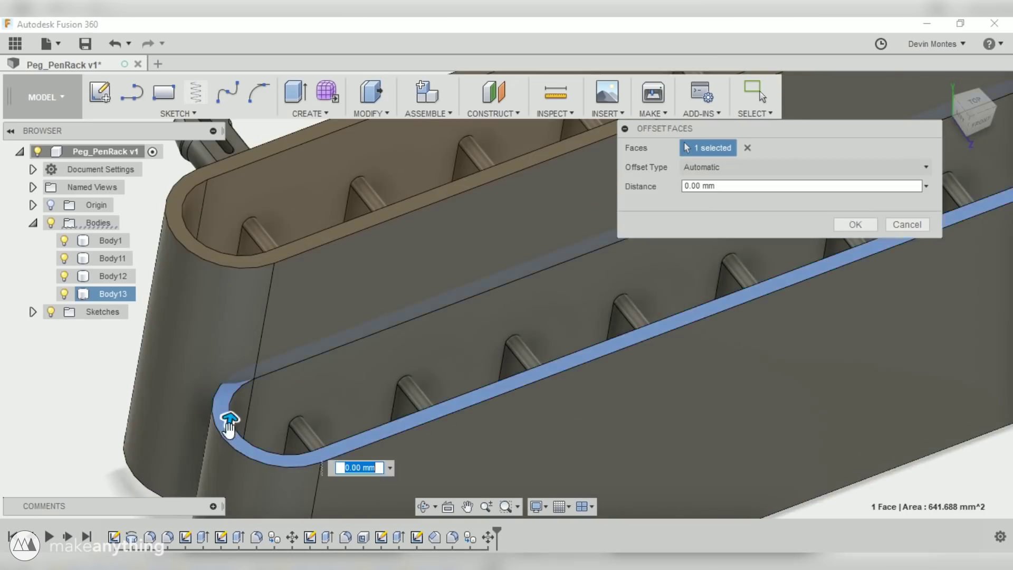
pyautogui.scroll(-3, 420, 438)
pyautogui.moveTo(337, 420); pyautogui.dragTo(346, 374)
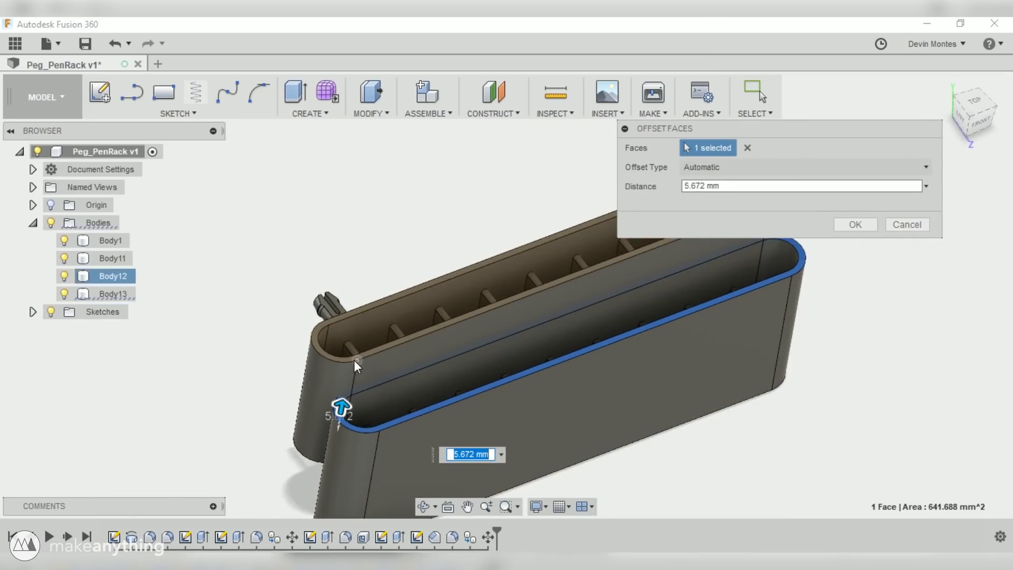
pyautogui.keyDown('shift'); pyautogui.moveTo(455, 447); pyautogui.dragTo(659, 362, button='middle'); pyautogui.keyUp('shift')
pyautogui.press('Return')
# - Combine the front tray with the rear tray and both pegs using the Join operation
pyautogui.write('scombine')
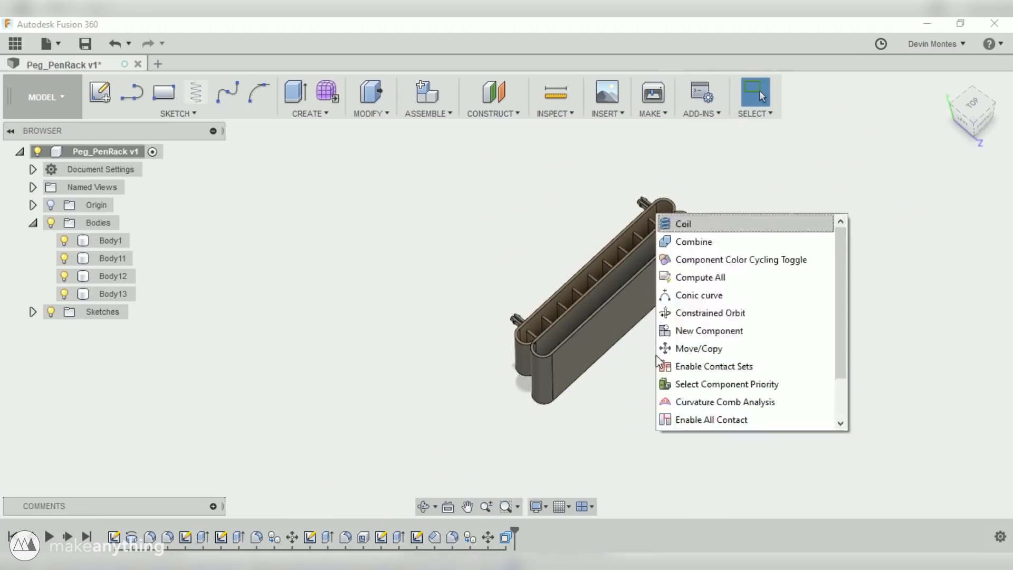
pyautogui.press('Return')
pyautogui.click(607, 338)
pyautogui.click(553, 320)
pyautogui.click(517, 318)
pyautogui.moveTo(522, 291); pyautogui.dragTo(184, 412, button='middle')
pyautogui.scroll(3, 302, 336)
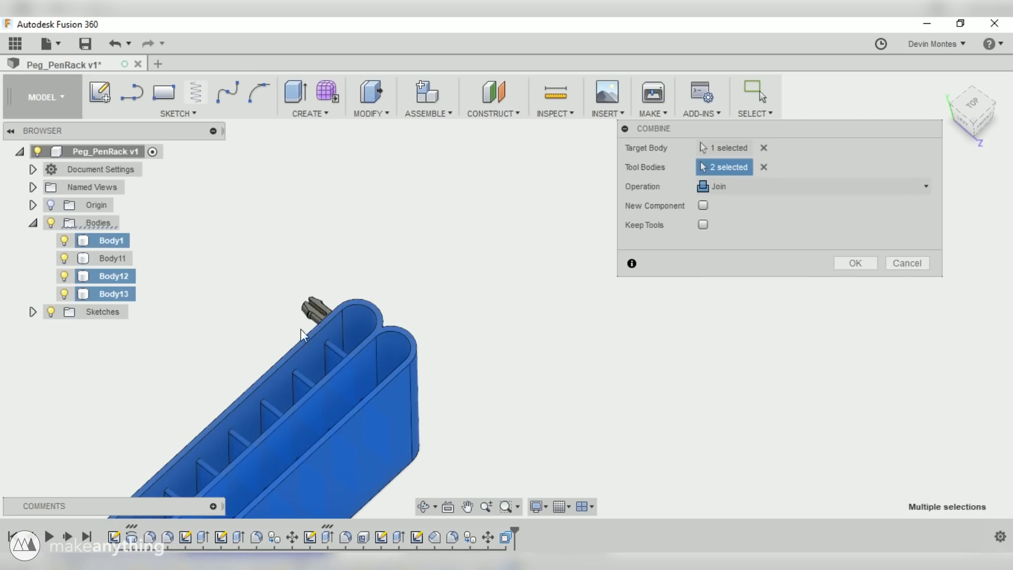
pyautogui.click(870, 262)
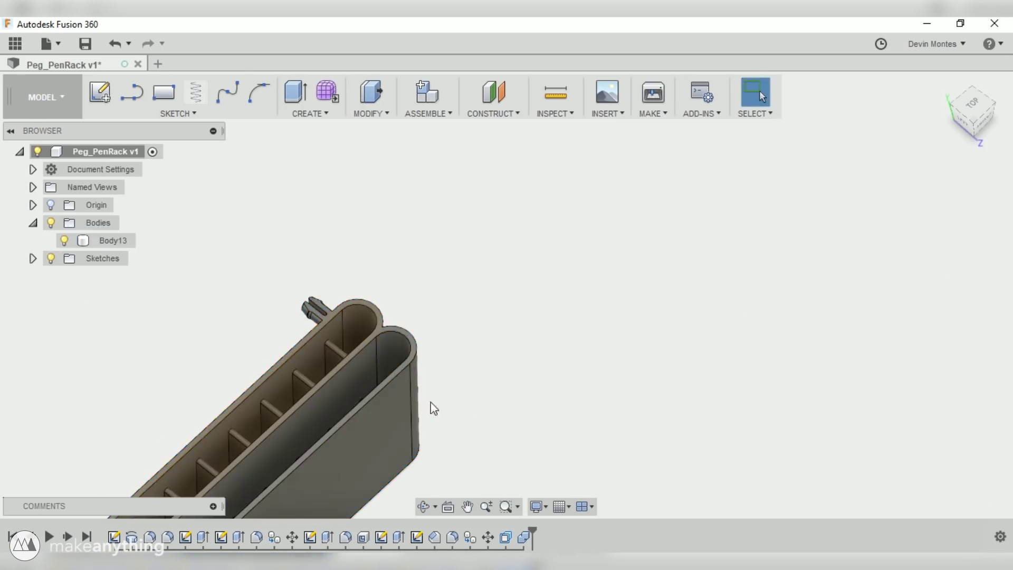
# - Save the combined body as a binary STL with Medium refinement under the name Peg_PenRack
pyautogui.scroll(-4, 406, 407)
pyautogui.moveTo(380, 428); pyautogui.dragTo(504, 267, button='middle')
pyautogui.scroll(4, 370, 346)
pyautogui.keyDown('shift'); pyautogui.moveTo(449, 406); pyautogui.dragTo(415, 384, button='middle'); pyautogui.keyUp('shift')
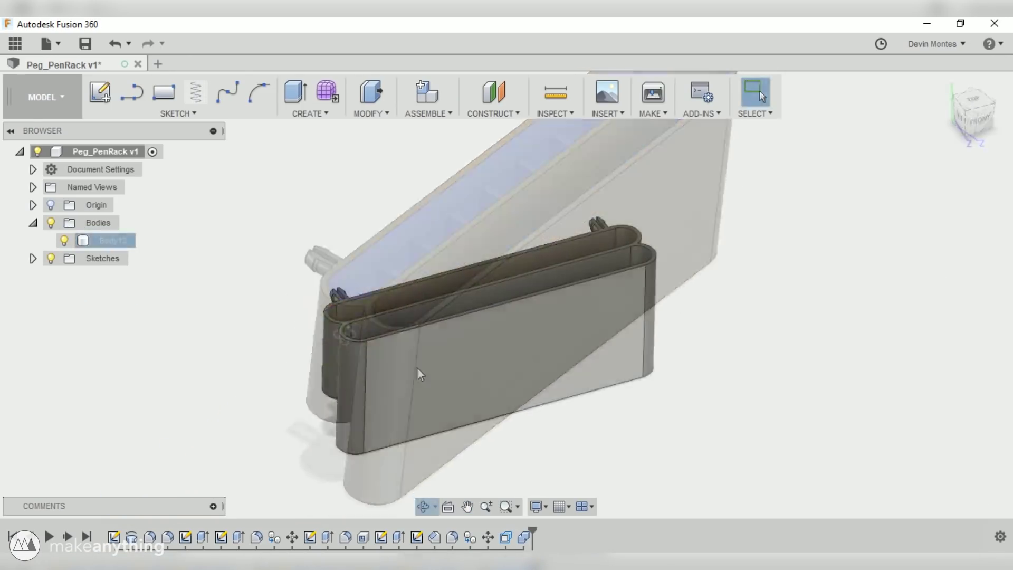
pyautogui.rightClick(115, 243)
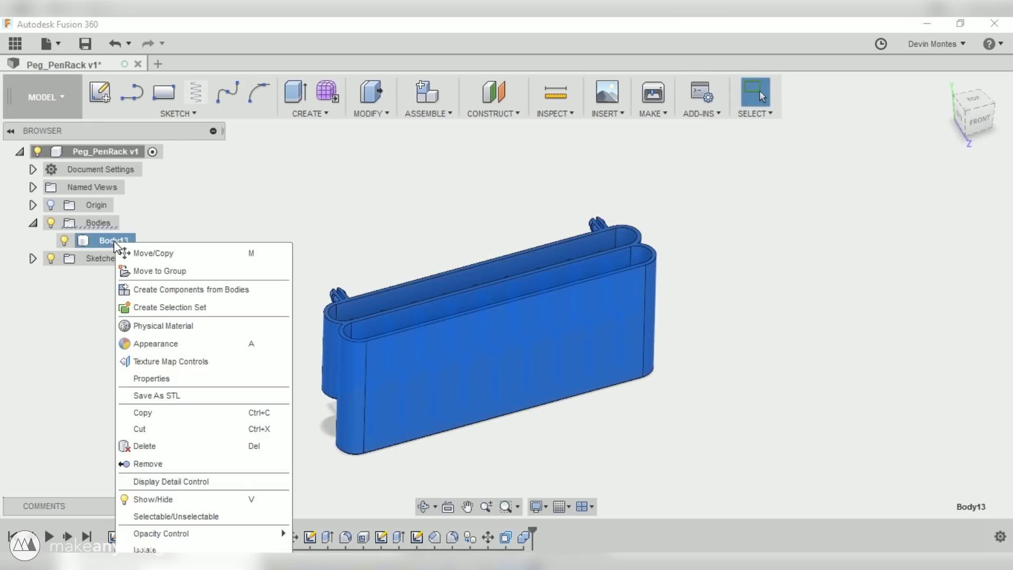
pyautogui.click(179, 397)
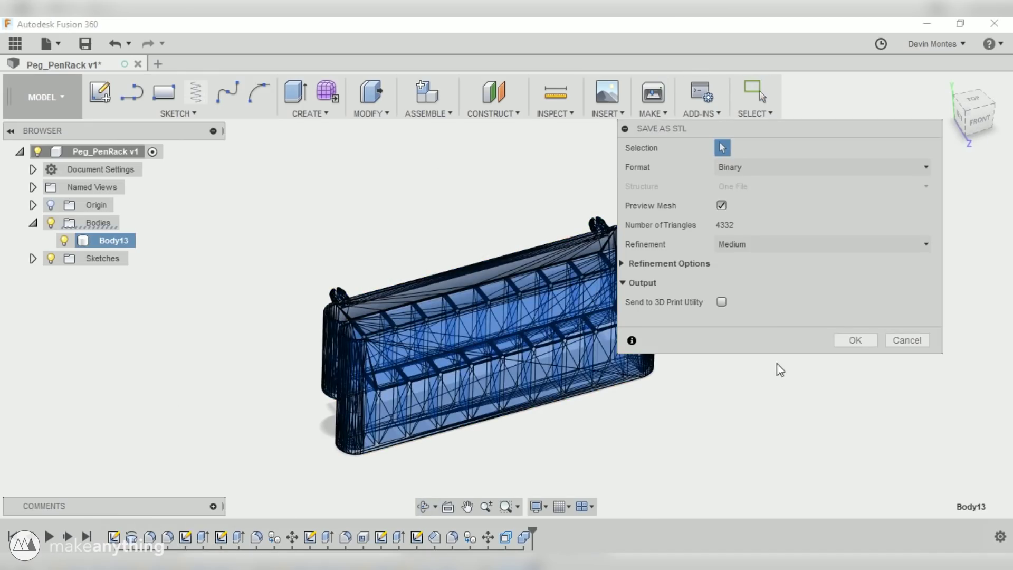
pyautogui.click(855, 341)
pyautogui.write('Peg_PenRack')
pyautogui.press('Return')
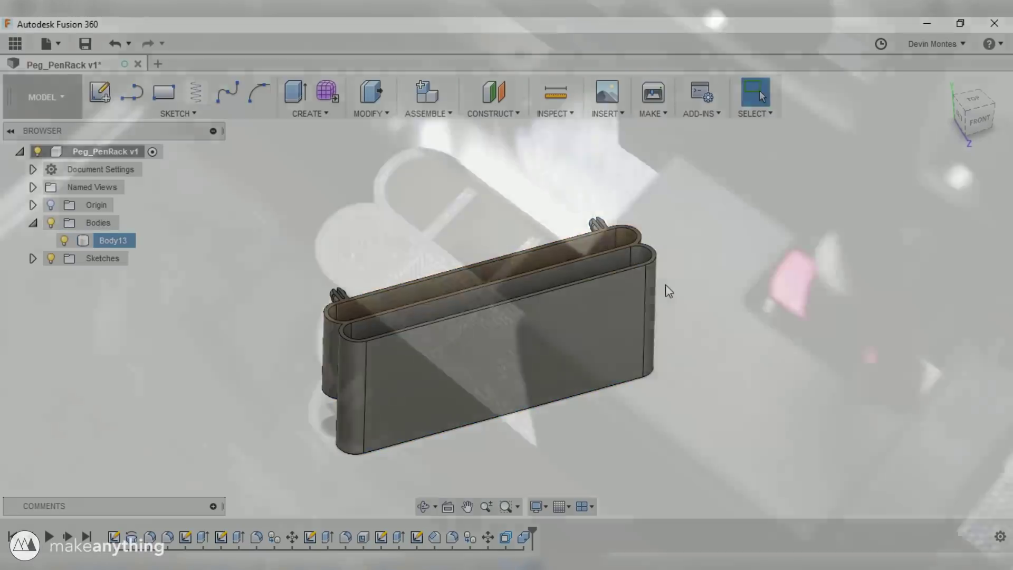